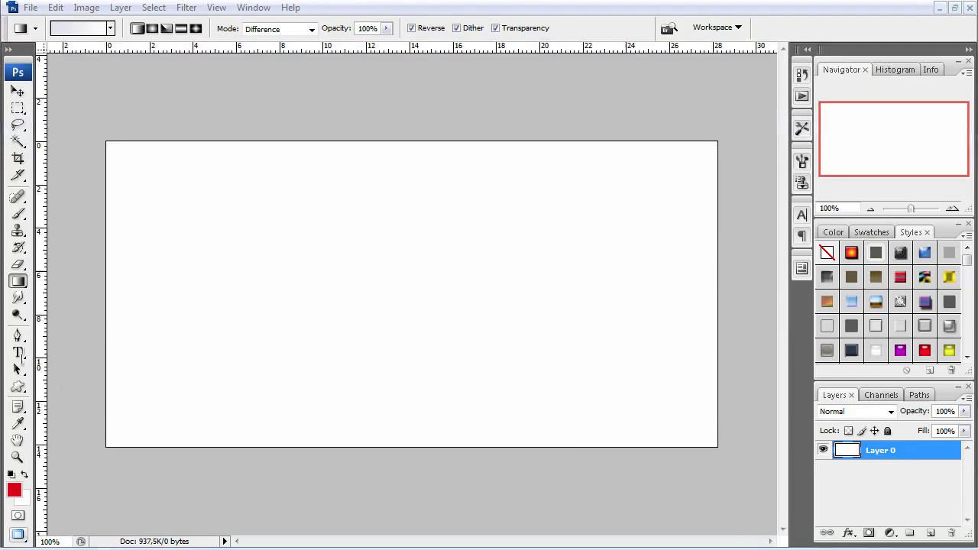
Attempt a rectangular selection of the lower canvas and dismiss the no-pixels-selected warning
left_click(17, 353)
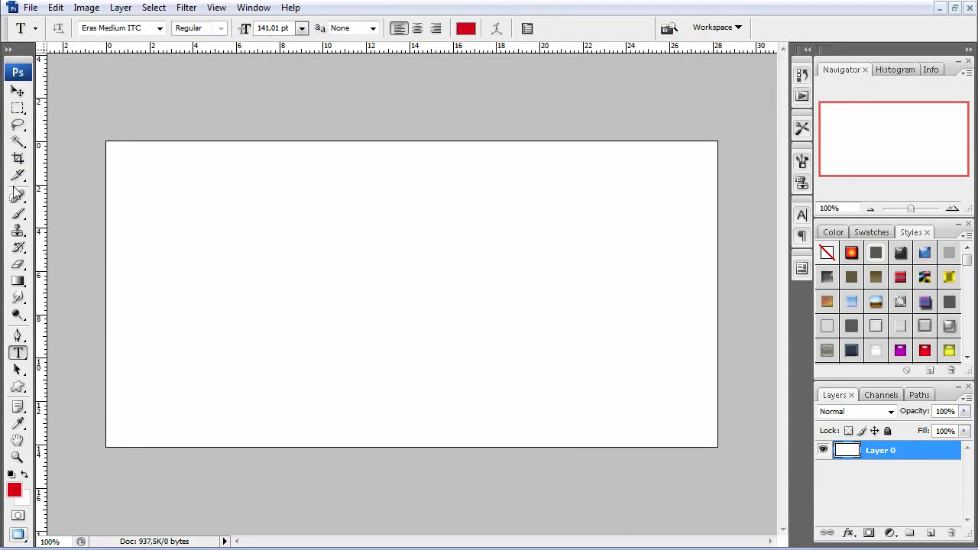
left_click(19, 109)
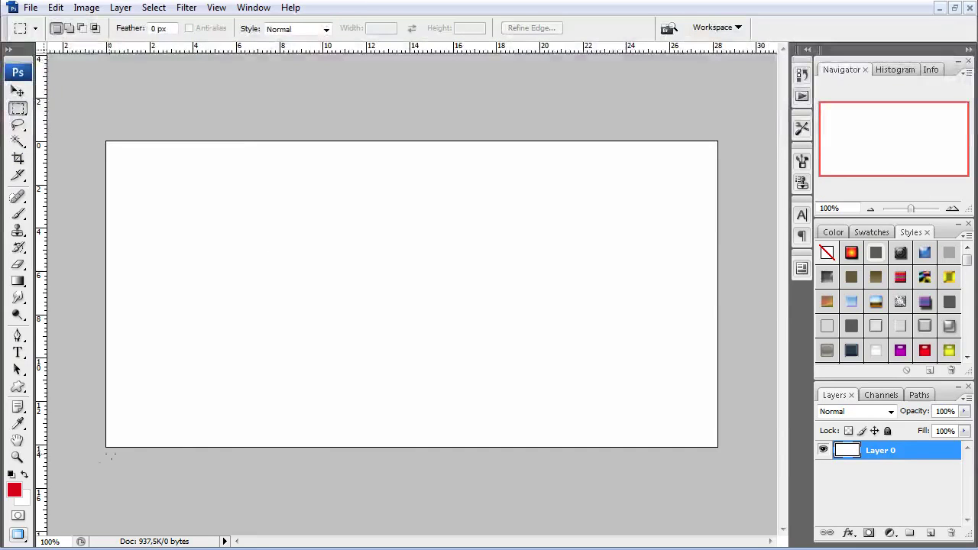
left_click_drag(80, 466, 107, 445)
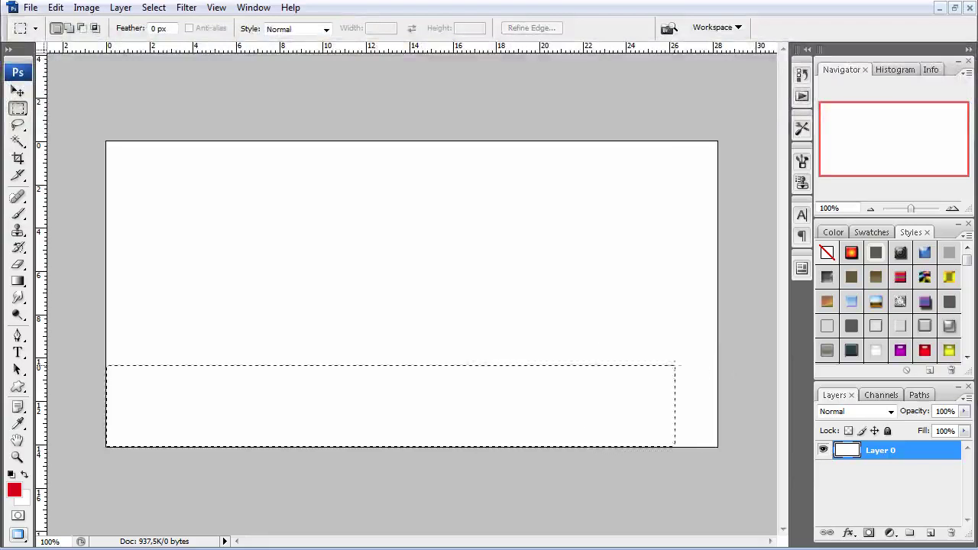
left_click_drag(107, 446, 141, 525)
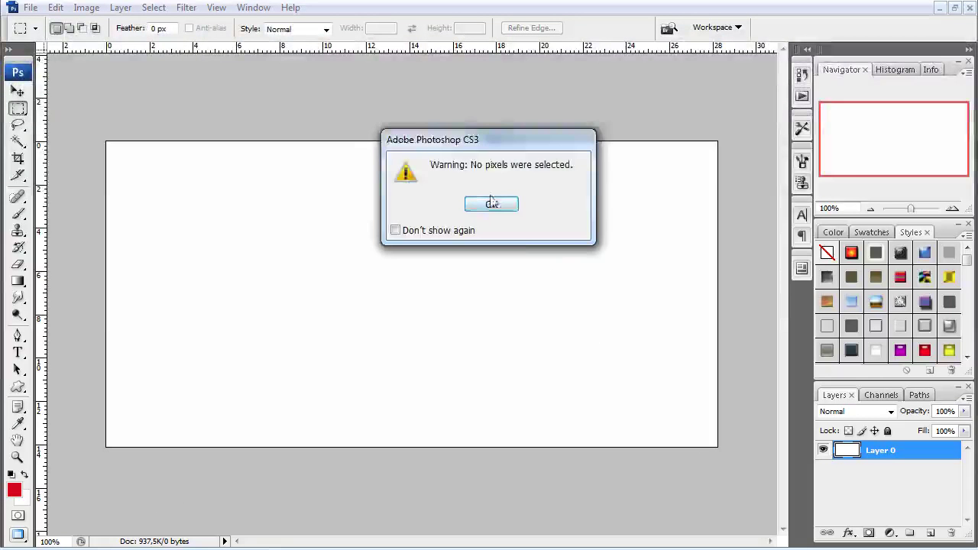
left_click(487, 202)
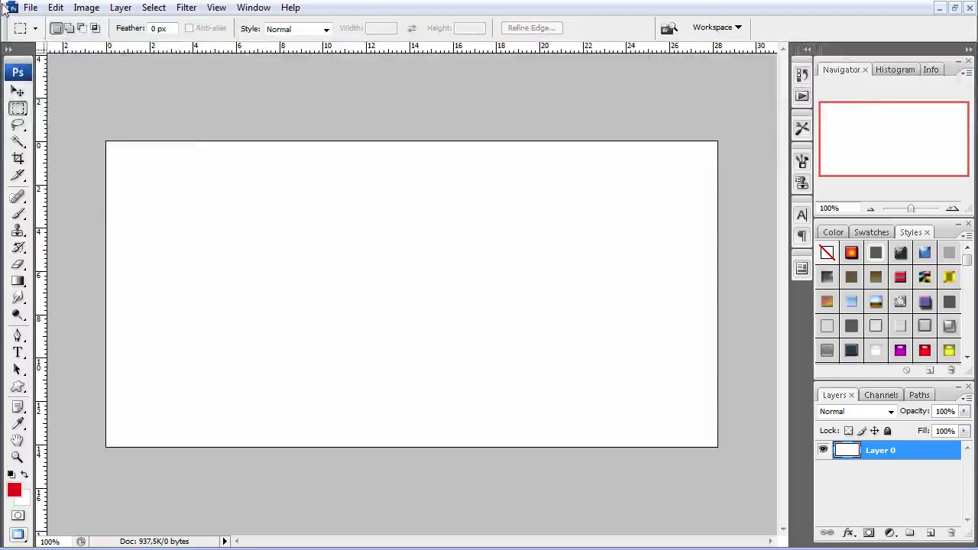
left_click(30, 8)
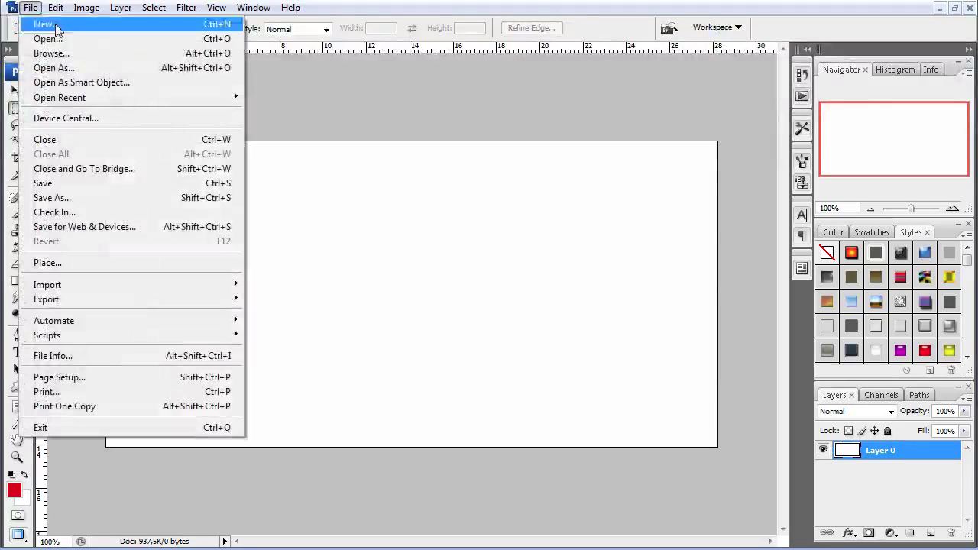
left_click(30, 7)
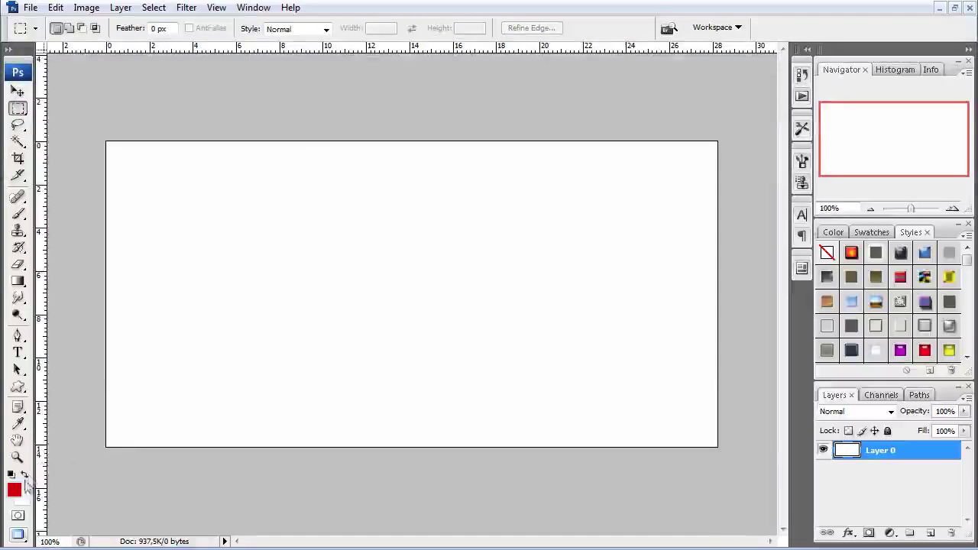
Select a full-width strip along the canvas bottom and set the foreground to light grey #e9e9e9
left_click_drag(42, 455, 726, 341)
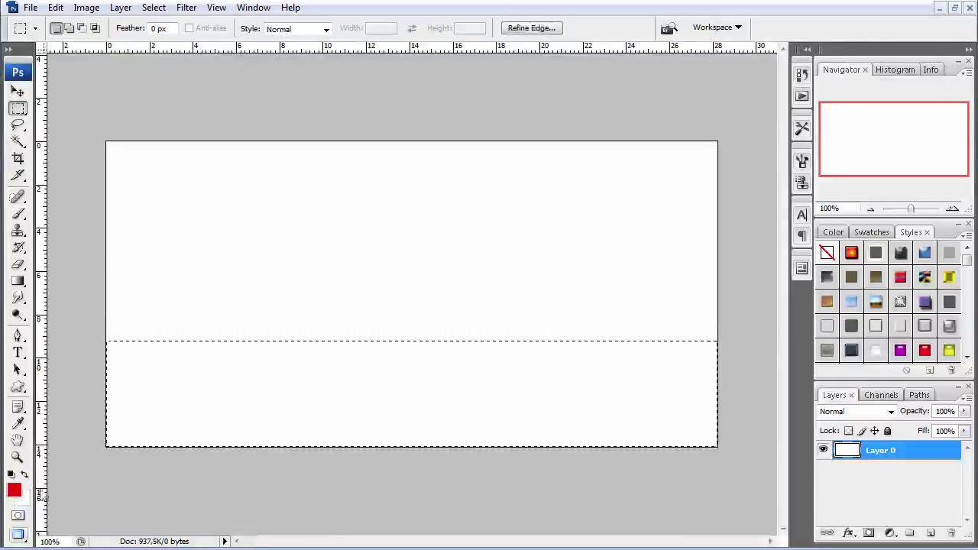
left_click(24, 475)
left_click_drag(232, 227, 230, 239)
left_click(581, 214)
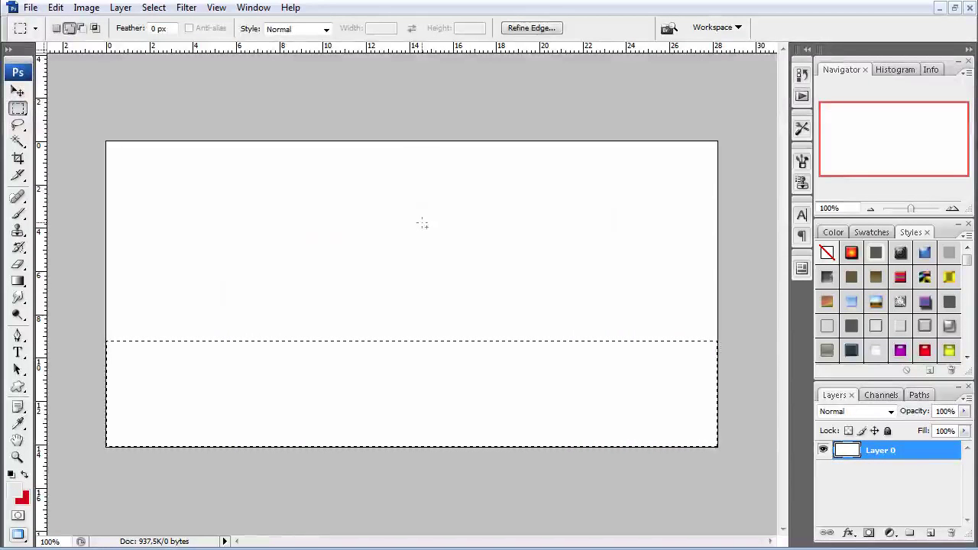
Fill the strip with the light grey foreground colour and deselect it
key("shift+F5")
left_click(413, 155)
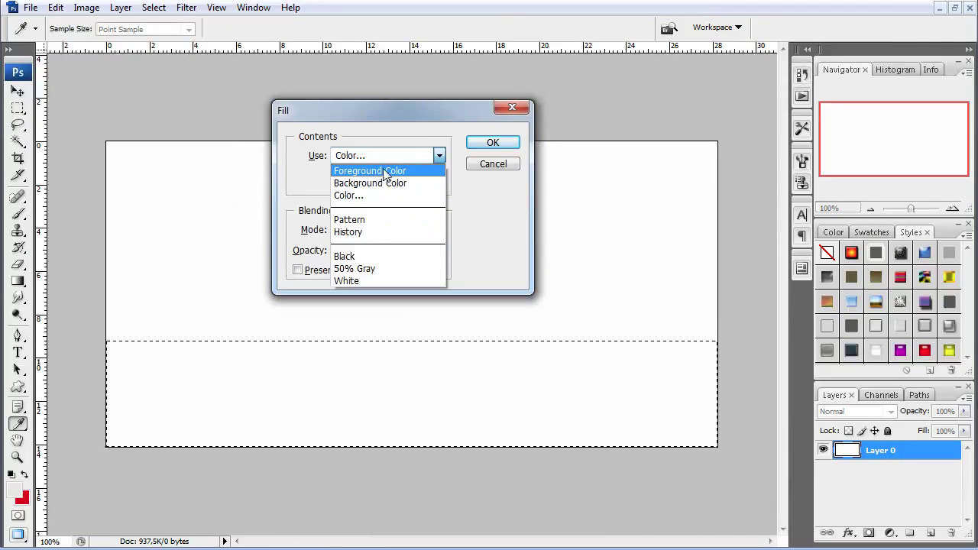
left_click(376, 172)
left_click(494, 145)
key("m")
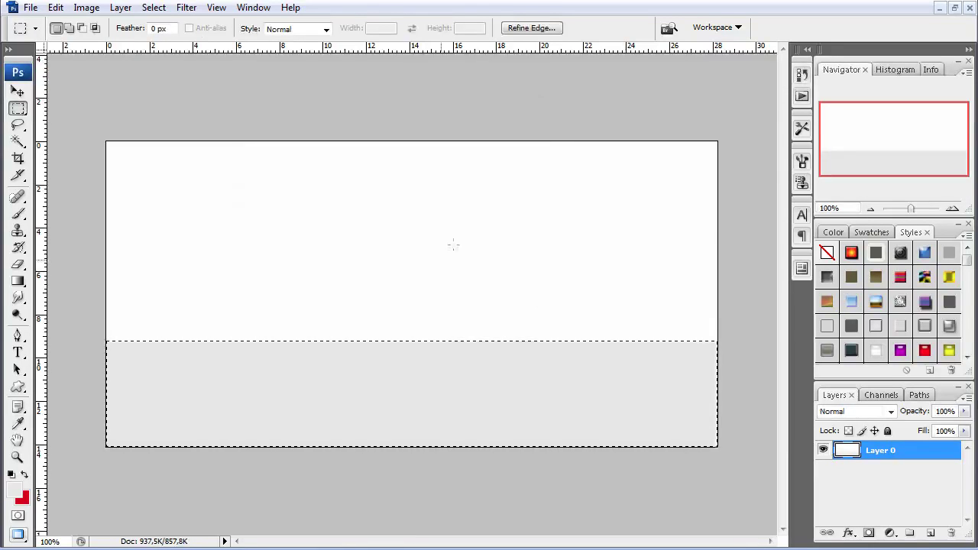
left_click(138, 100)
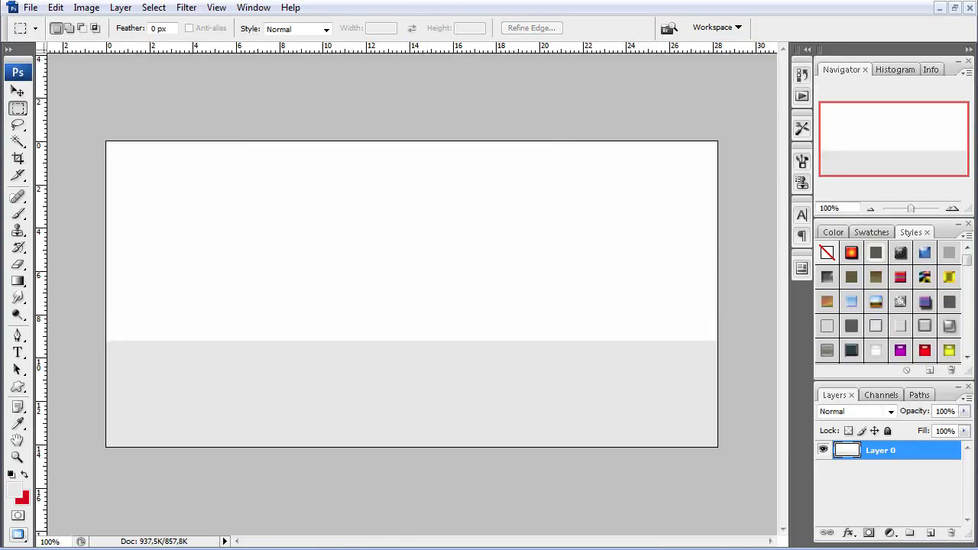
Type the DESIGNERSWALL.NET title in capitals just above the grey band and select all of it
left_click(18, 353)
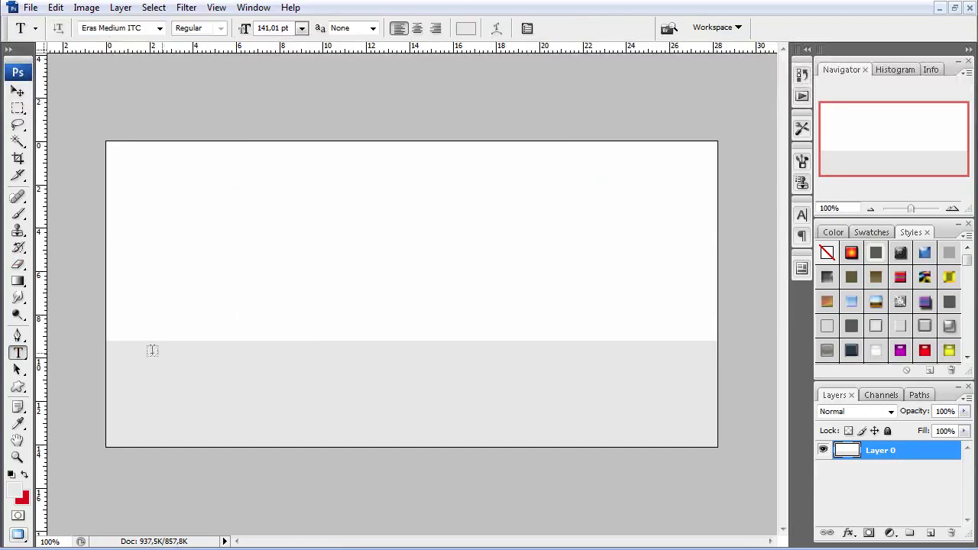
left_click(148, 326)
type("d")
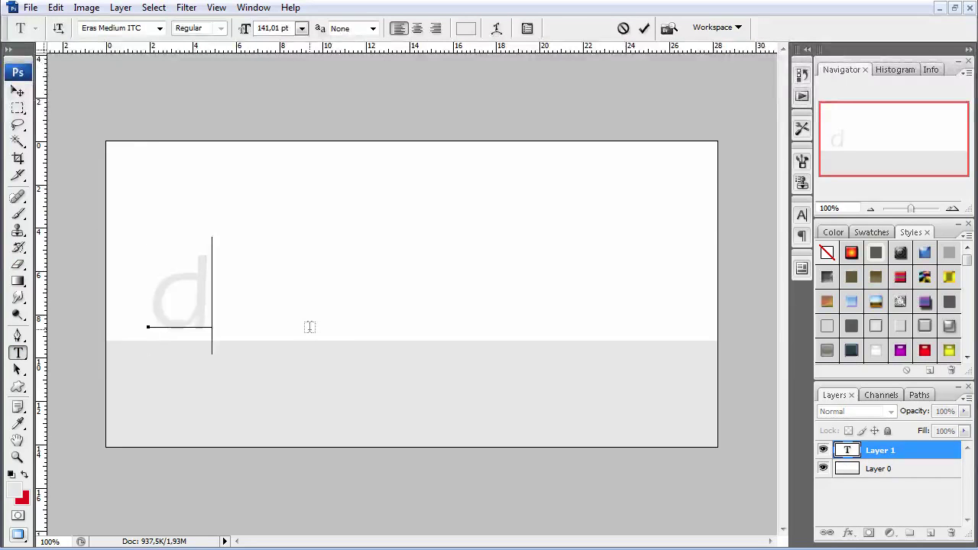
key("BackSpace")
type("D")
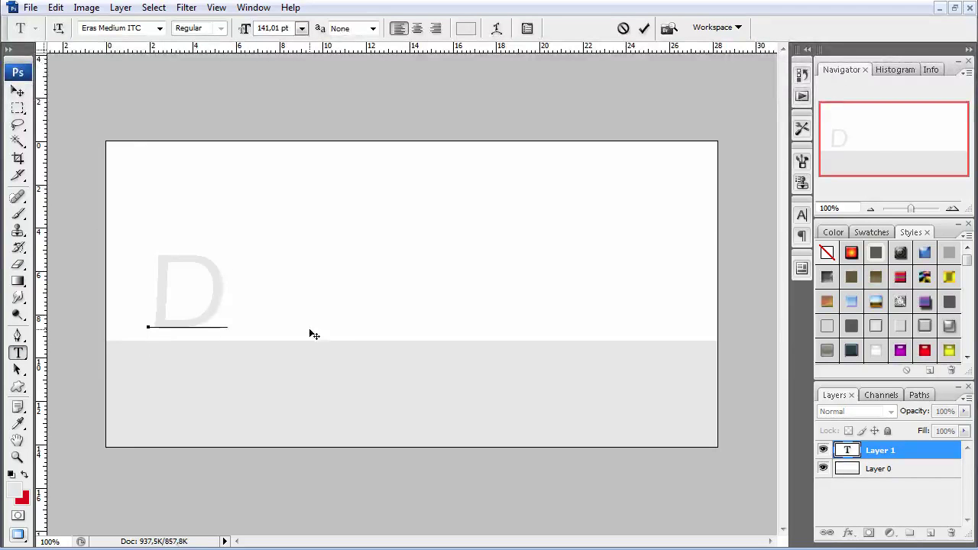
type("ESIGNERSV")
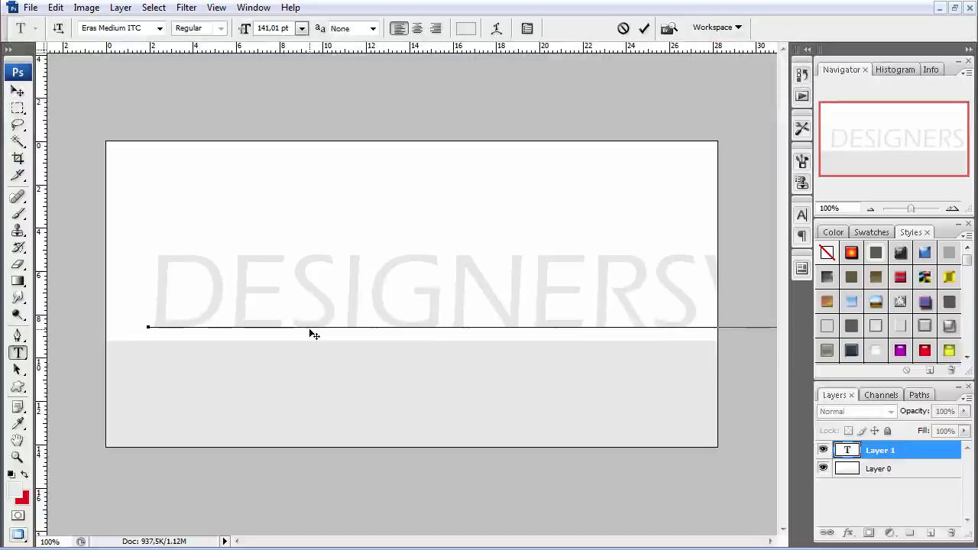
key("ctrl+a")
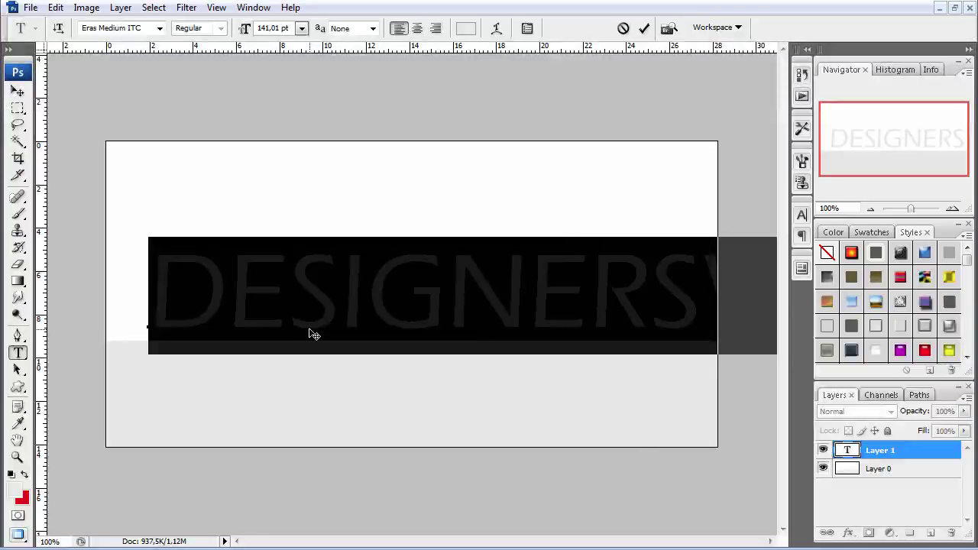
Make the text bright green at about 74 pt, with the letters after D at 44 pt
left_click(466, 28)
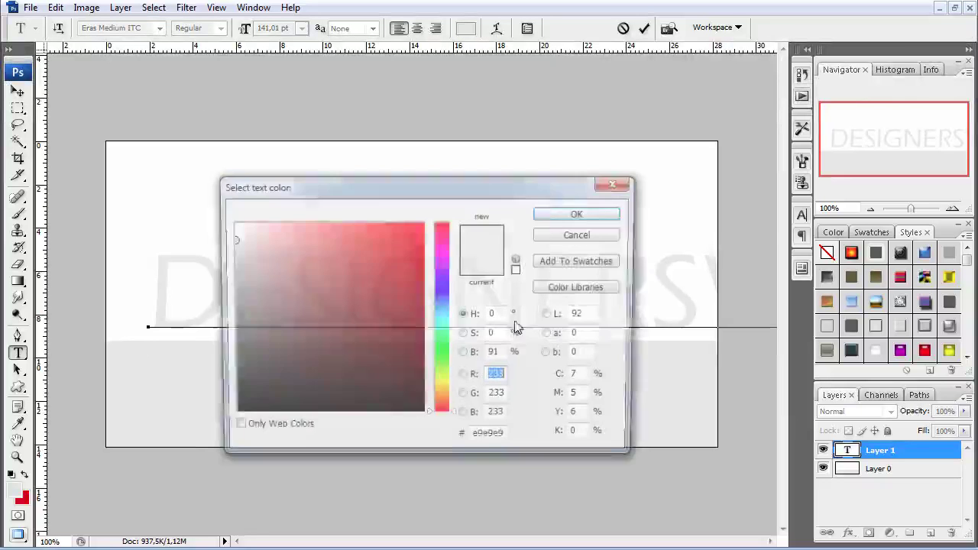
mouse_move(304, 272)
left_mouse_down()
mouse_move(230, 367)
mouse_move(229, 396)
left_mouse_up()
left_click_drag(443, 367, 443, 377)
left_click_drag(387, 275, 437, 241)
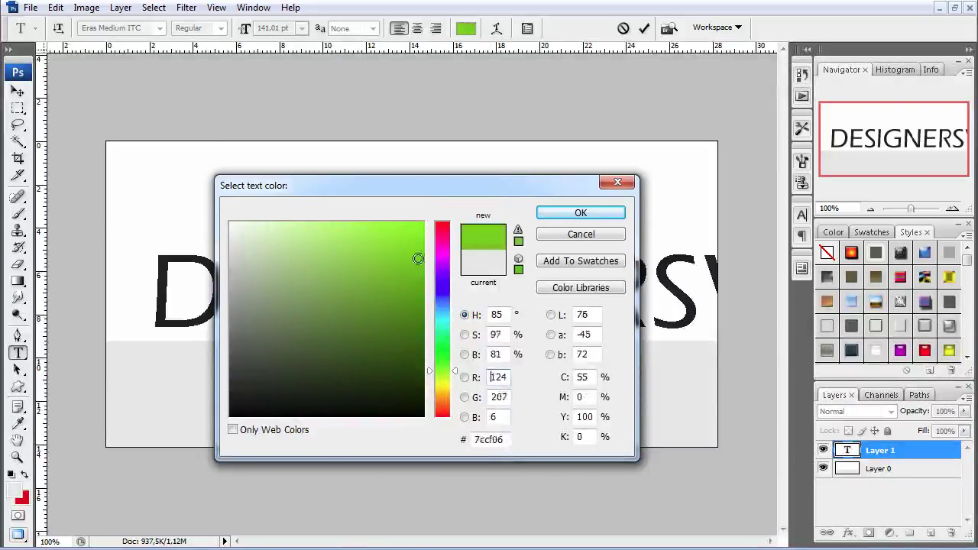
left_click(585, 212)
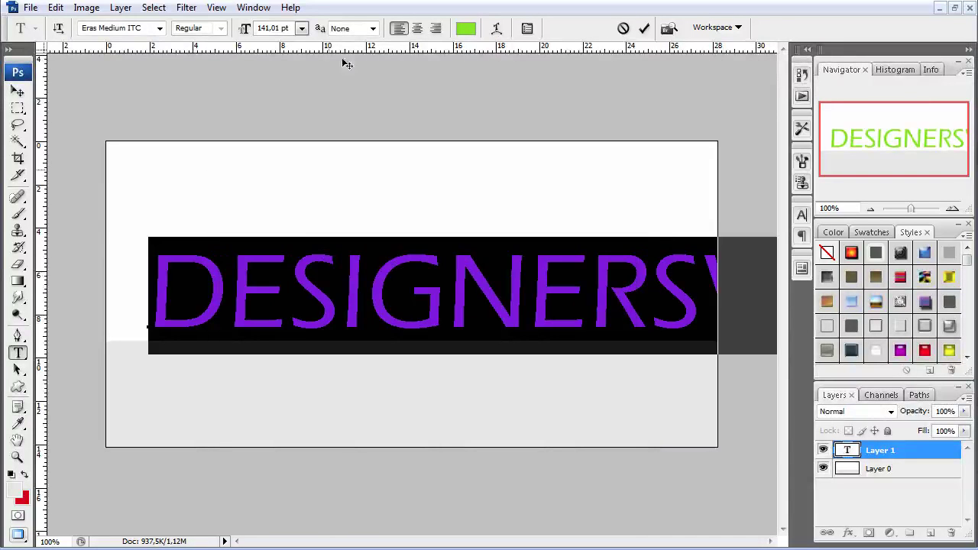
left_click_drag(243, 29, 192, 35)
left_click_drag(704, 310, 190, 309)
left_click_drag(246, 29, 224, 31)
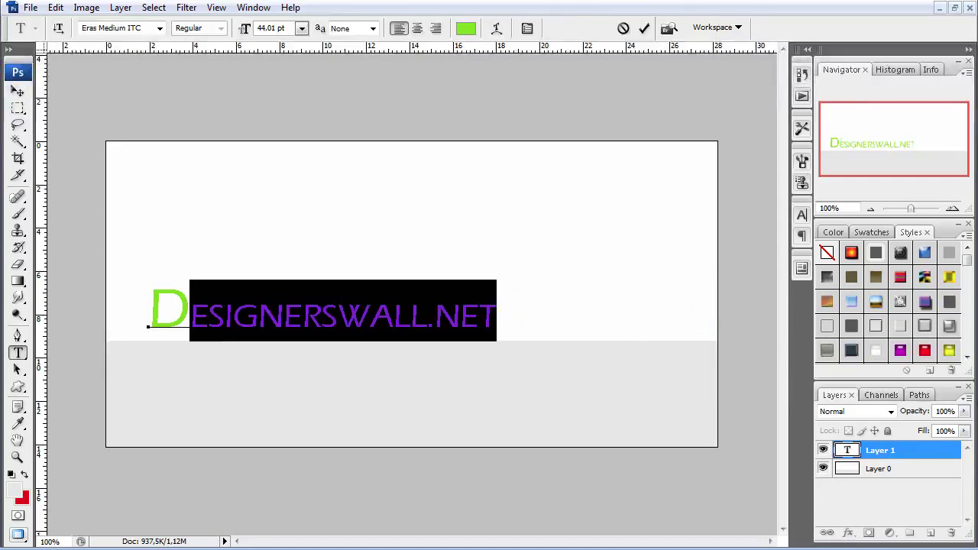
Commit the text, reselect its layer, and move it left and down on the banner
left_click(18, 108)
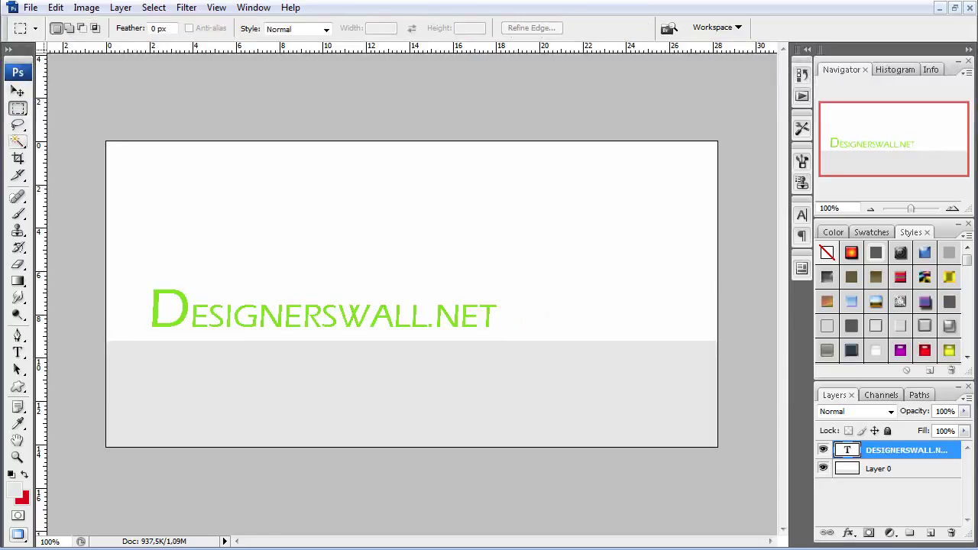
left_click(909, 471)
left_click(926, 453)
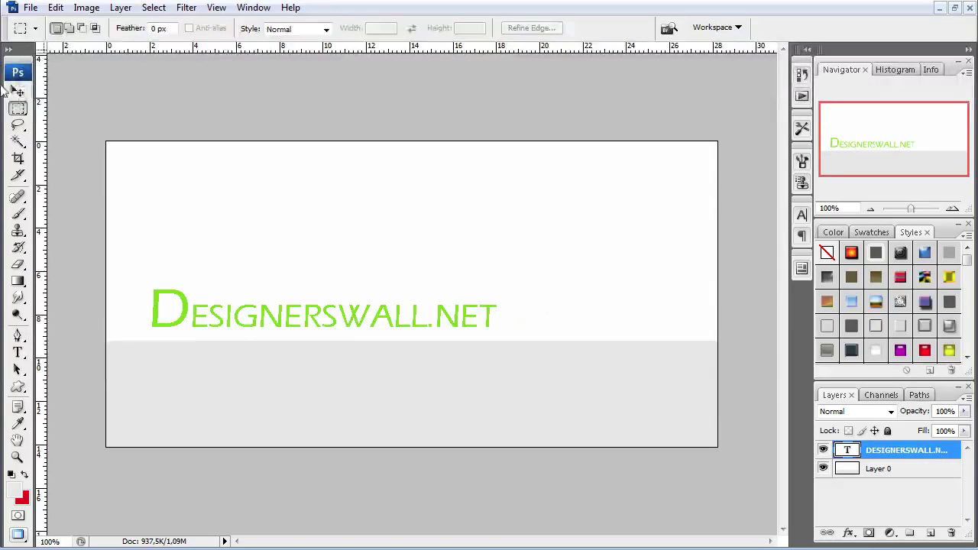
left_click(18, 91)
left_click_drag(232, 315, 197, 331)
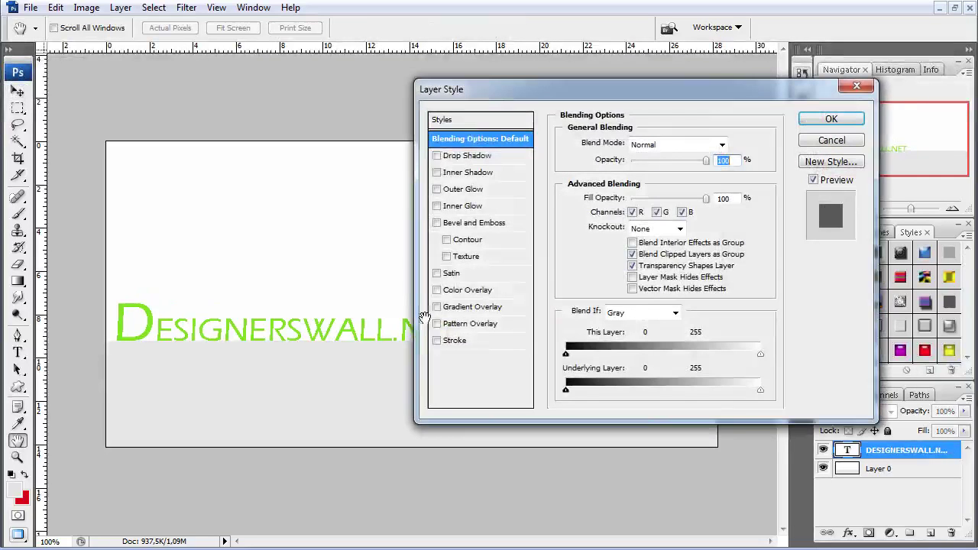
Try a drop shadow with smaller distance and size, then turn it back off
left_click(437, 156)
left_click(494, 157)
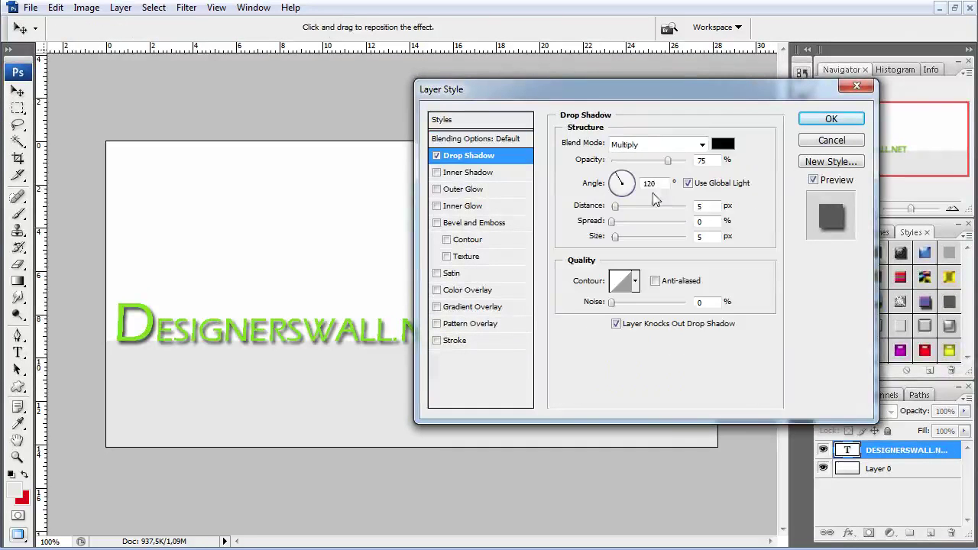
key("Down")
key("Down")
key("Down")
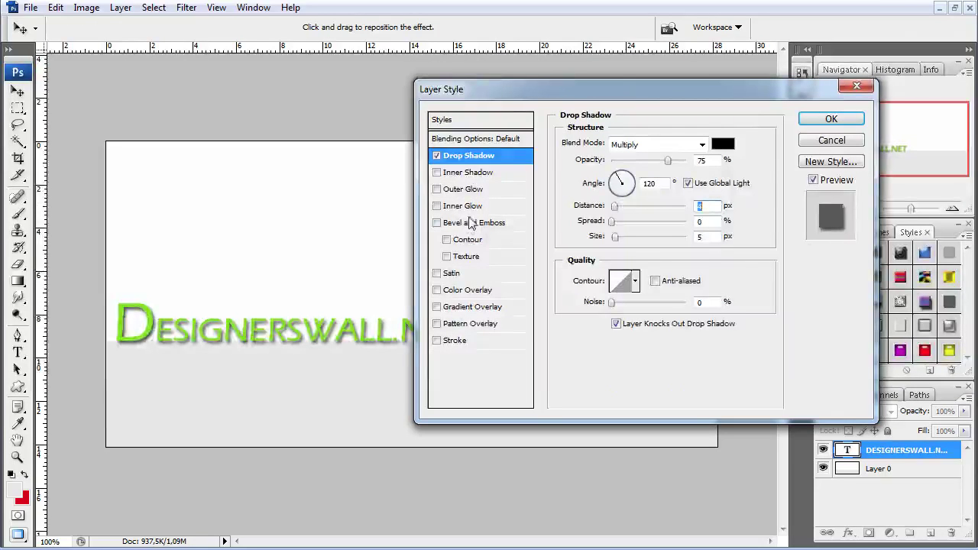
left_click(717, 238)
key("Down")
key("Down")
key("Down")
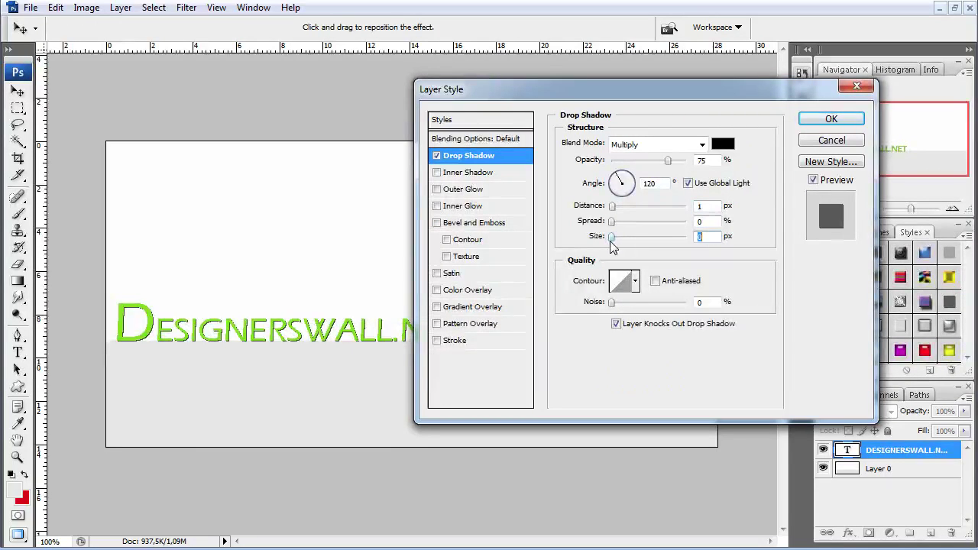
left_click(437, 155)
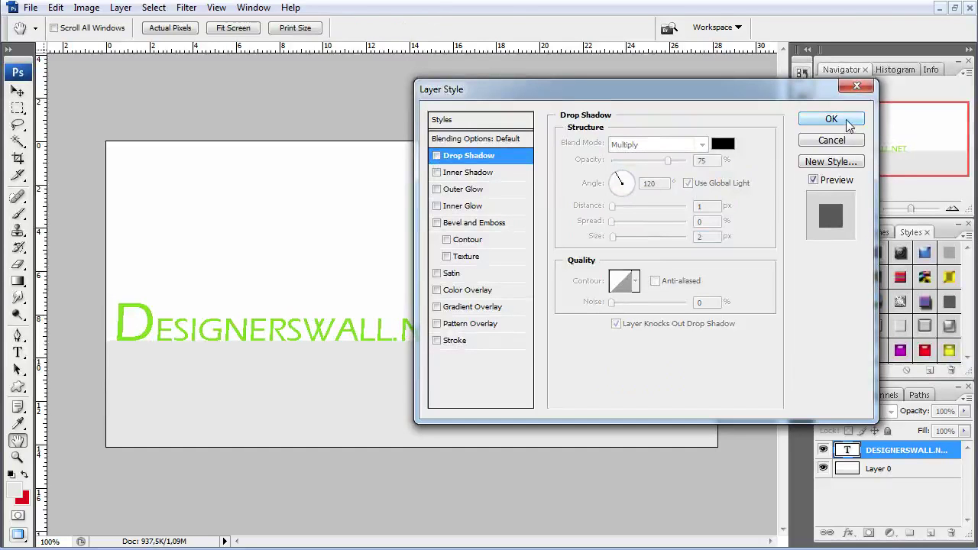
left_click(832, 119)
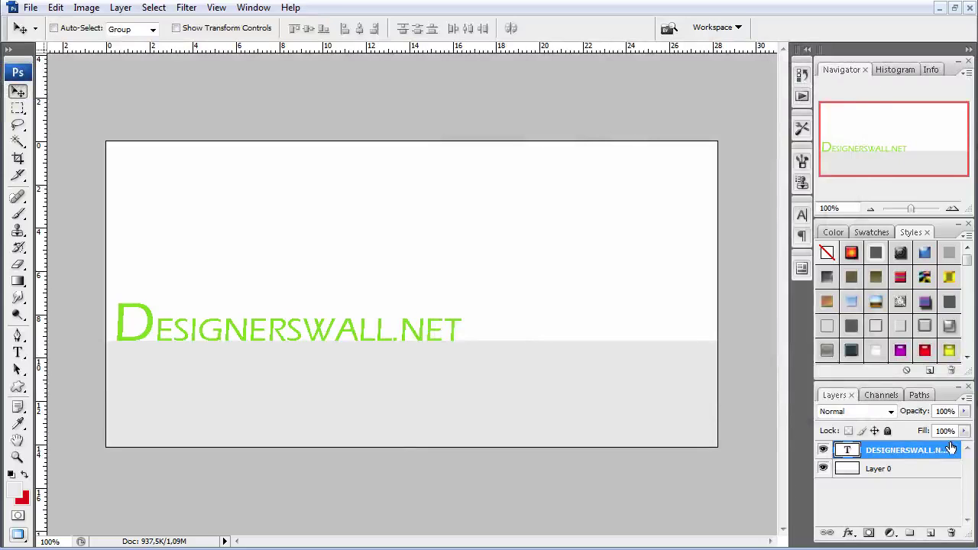
Add a Hard Light gradient overlay at 33% opacity to the text layer
double_click(951, 448)
left_click(436, 307)
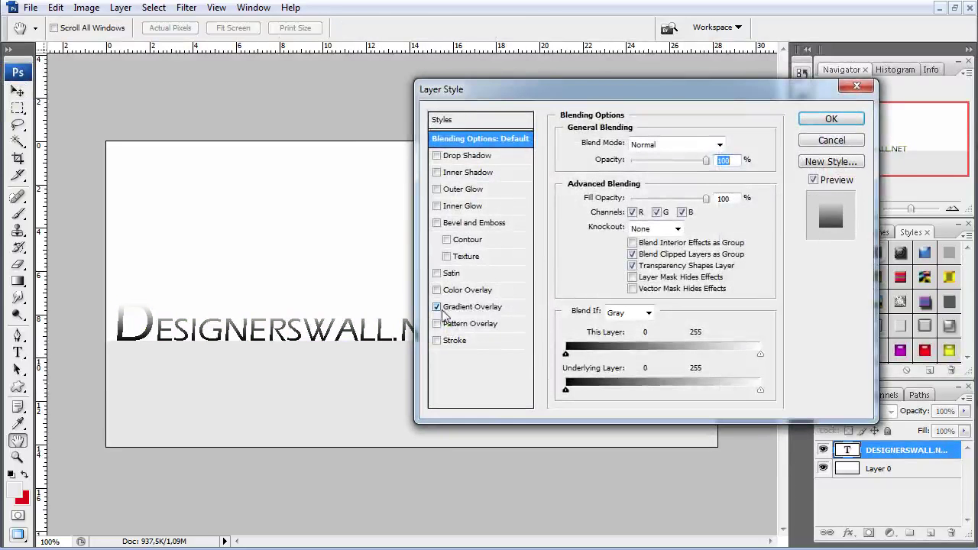
left_click(504, 307)
left_click_drag(705, 160, 646, 162)
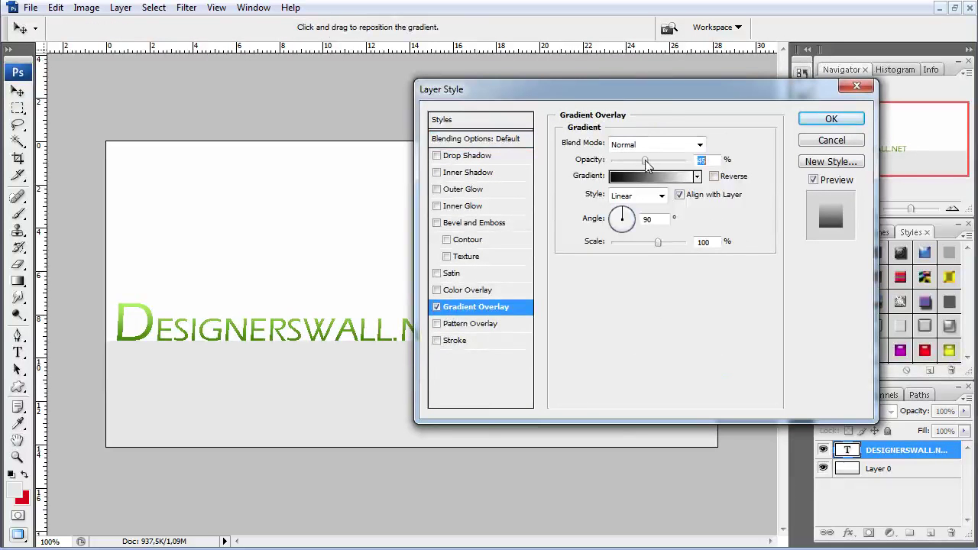
left_click(700, 144)
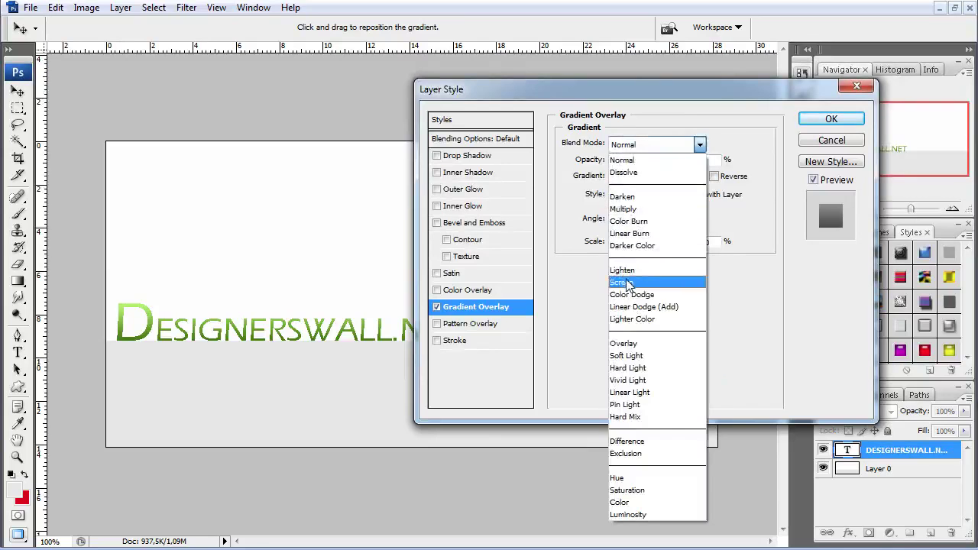
left_click(627, 282)
key("Down")
key("Down")
key("Down")
key("Down")
key("Down")
key("Down")
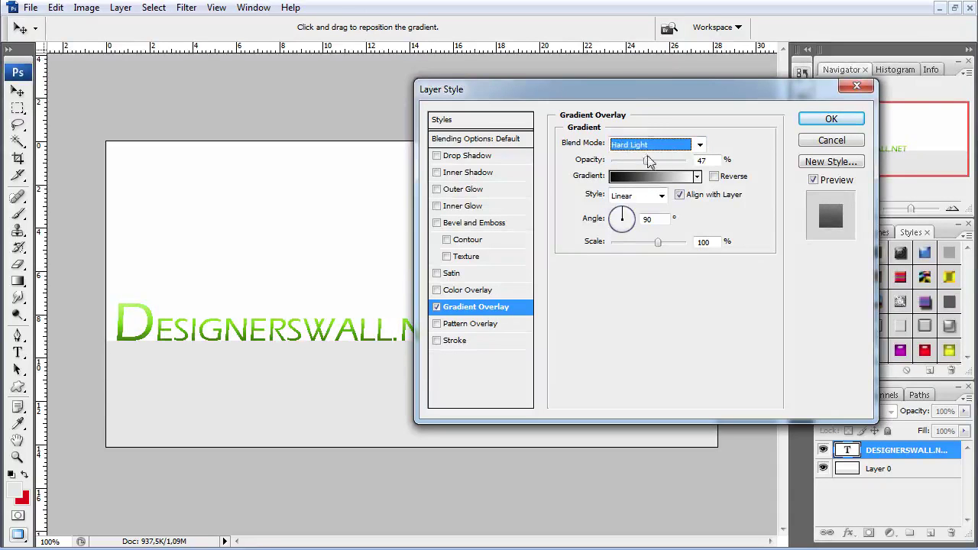
left_click_drag(649, 161, 636, 160)
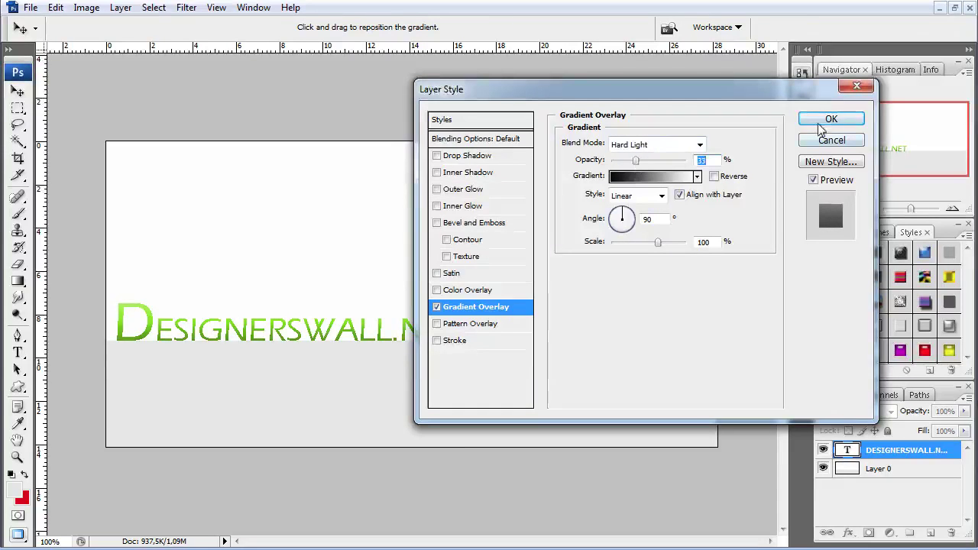
left_click(820, 125)
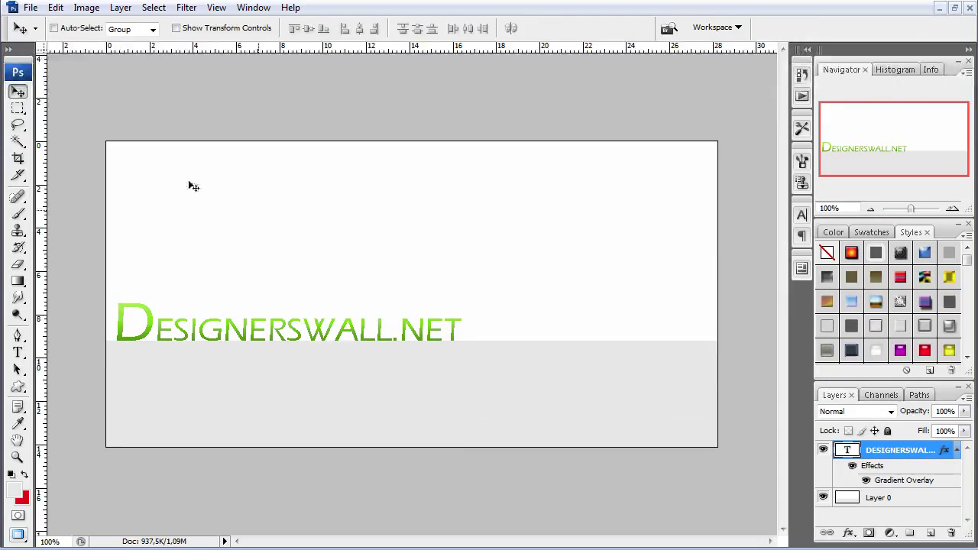
Crop the canvas to a band around the text and duplicate the text layer
left_click(17, 159)
left_click_drag(106, 281, 717, 389)
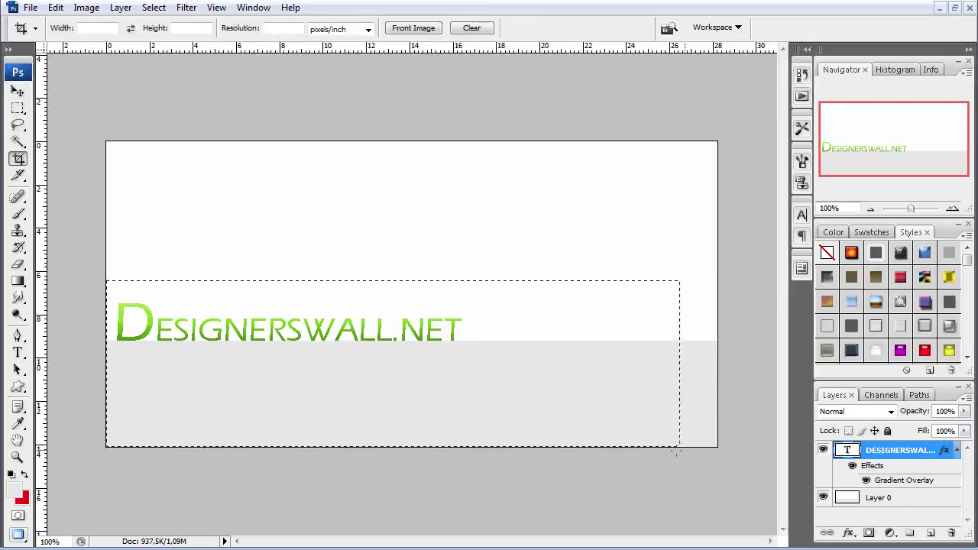
left_click_drag(413, 389, 413, 430)
key("Return")
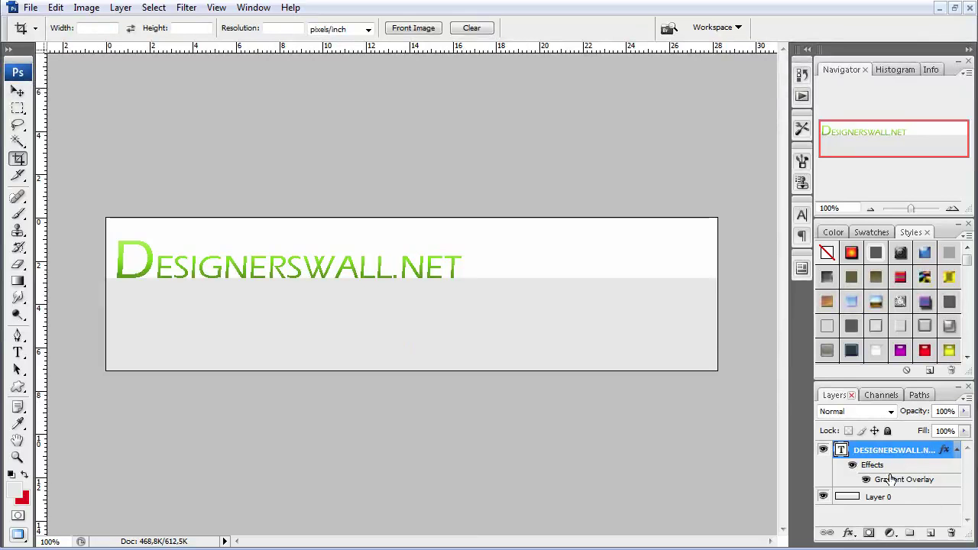
left_click_drag(911, 451, 930, 533)
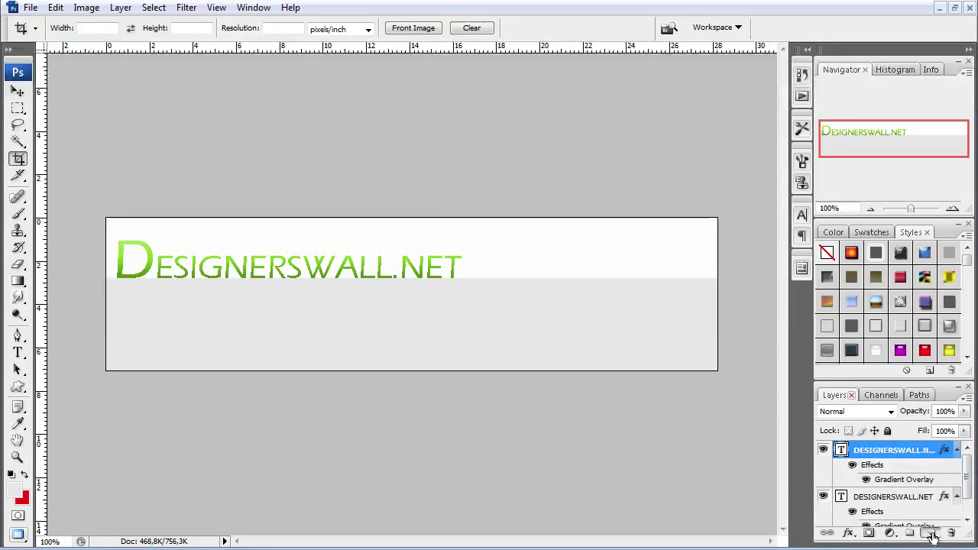
Add a new empty layer and merge the text copy into it as Layer 1
left_click(929, 533)
left_click(928, 467, "shift")
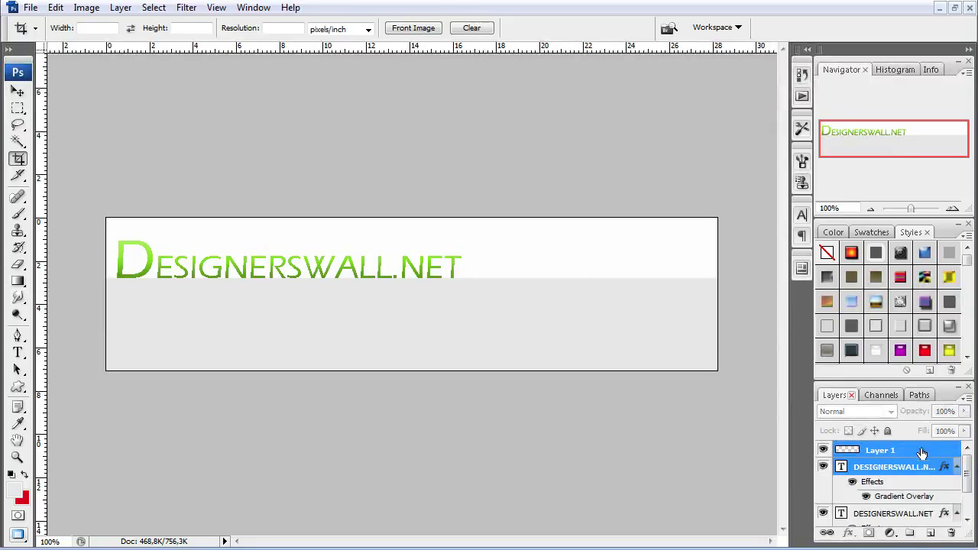
right_click(922, 454)
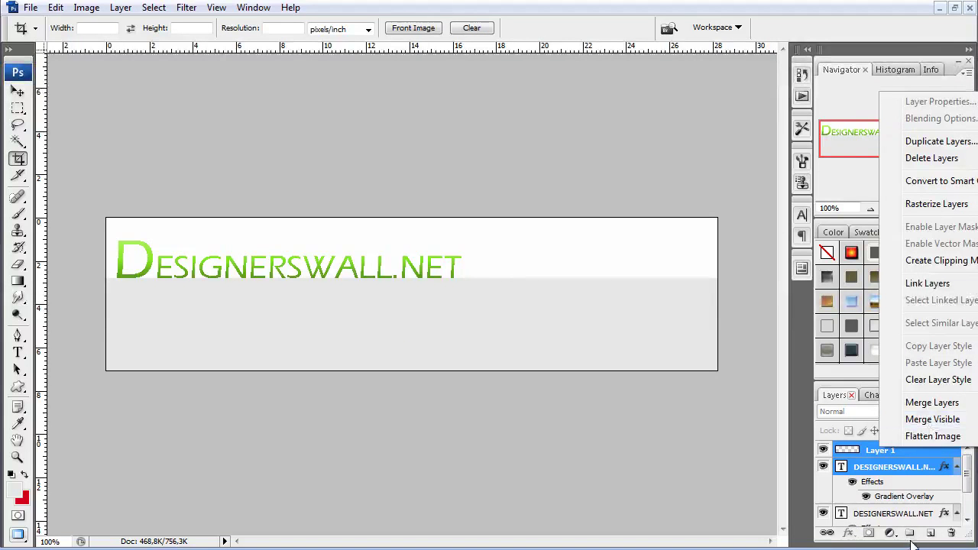
left_click(913, 541)
left_click(862, 450)
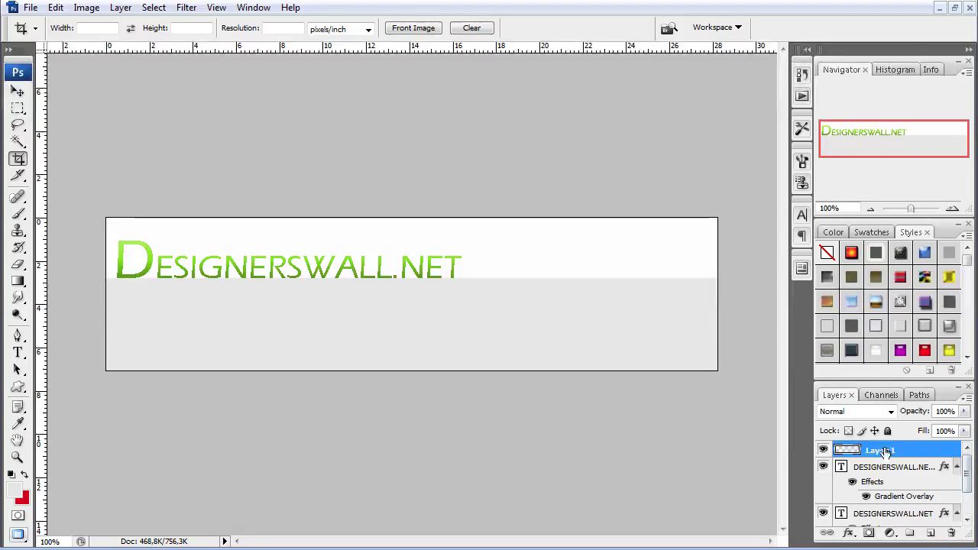
left_click(931, 466, "shift")
right_click(932, 451)
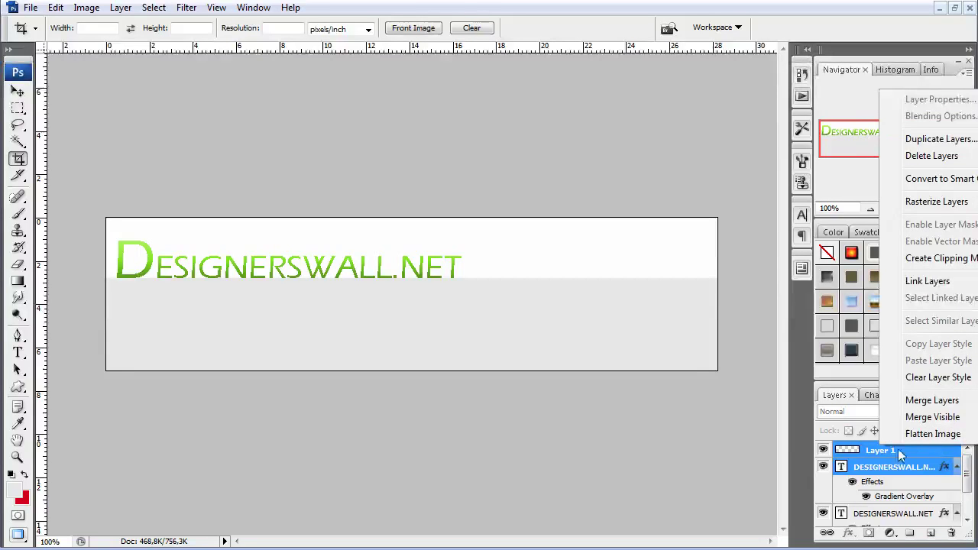
left_click(937, 403)
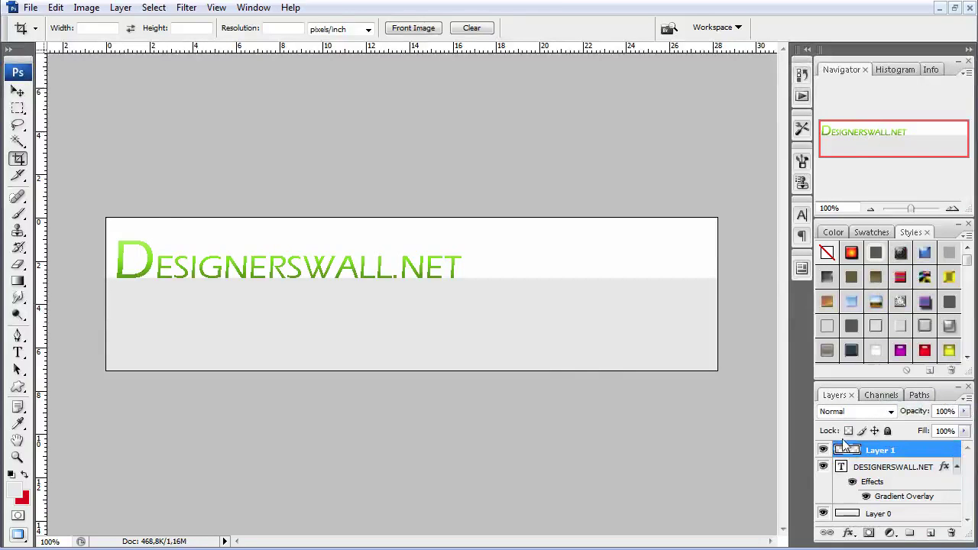
Position the merged copy directly beneath the original text, undoing a trial erase
key("v")
mouse_move(207, 258)
left_mouse_down()
mouse_move(352, 350)
mouse_move(319, 328)
mouse_move(330, 324)
mouse_move(296, 320)
left_mouse_up()
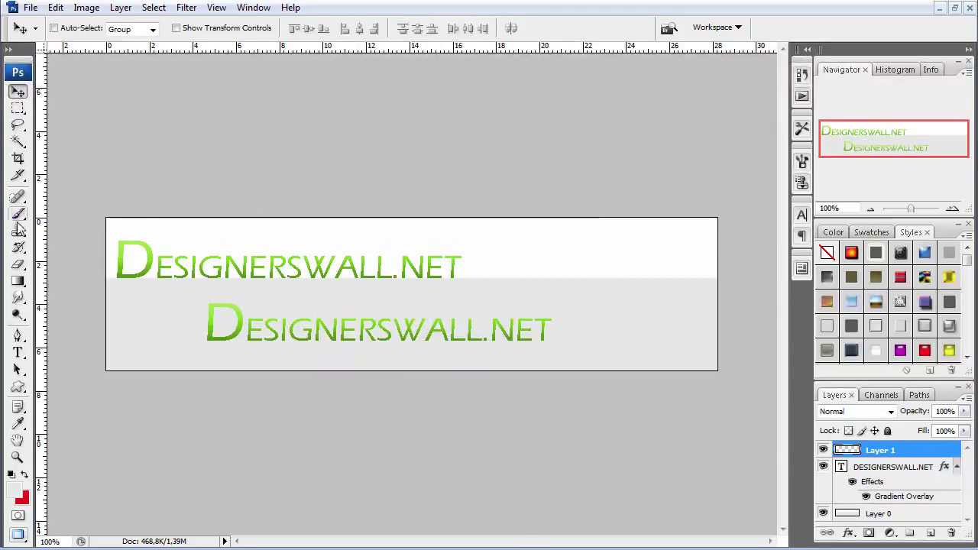
left_click(17, 263)
left_click_drag(214, 329, 316, 331)
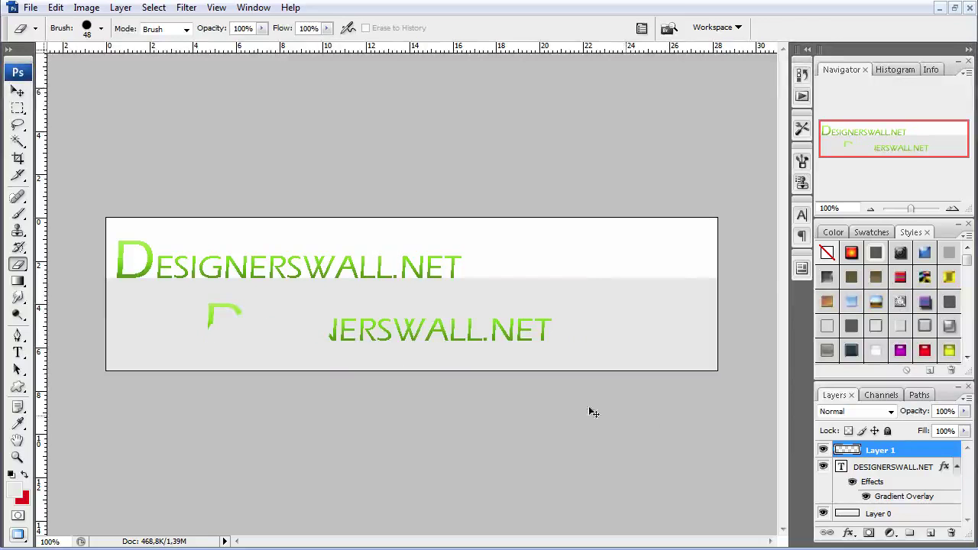
key("ctrl+z")
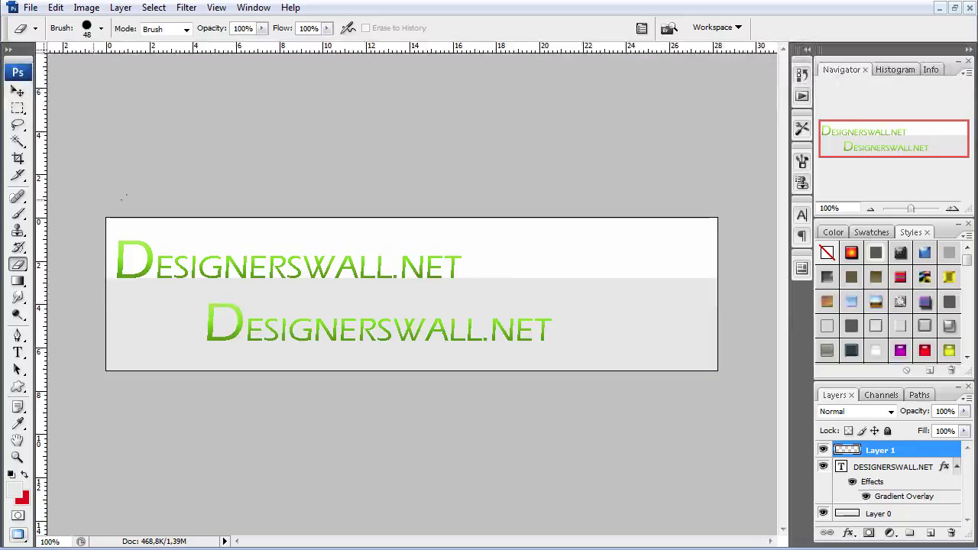
left_click(17, 91)
mouse_move(299, 331)
left_mouse_down()
mouse_move(203, 296)
mouse_move(209, 323)
left_mouse_up()
Rename the copied text layer to SPEIL
double_click(881, 450)
type("SPEIL")
key("Return")
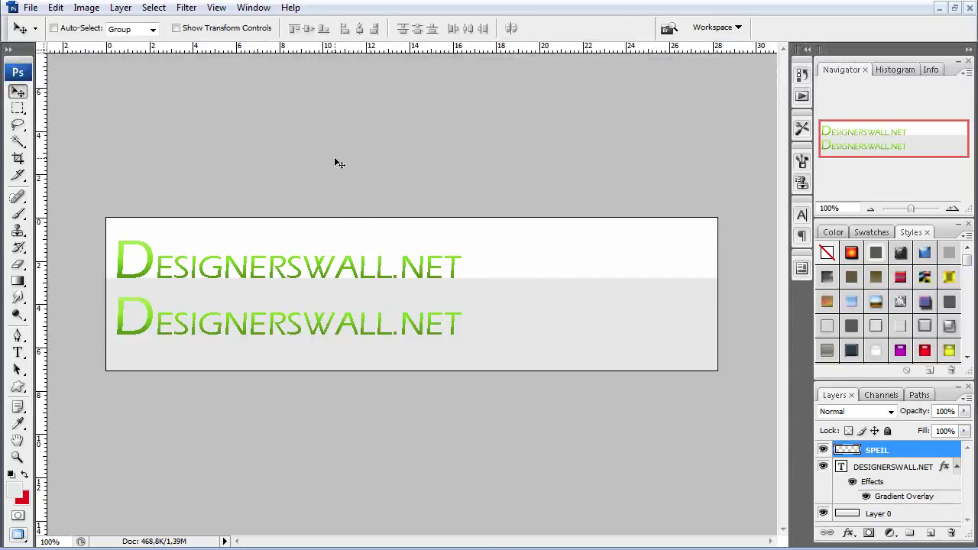
Flip the copy vertically, butt it under the original, and slant it shorter
key("ctrl+t")
right_click(319, 326)
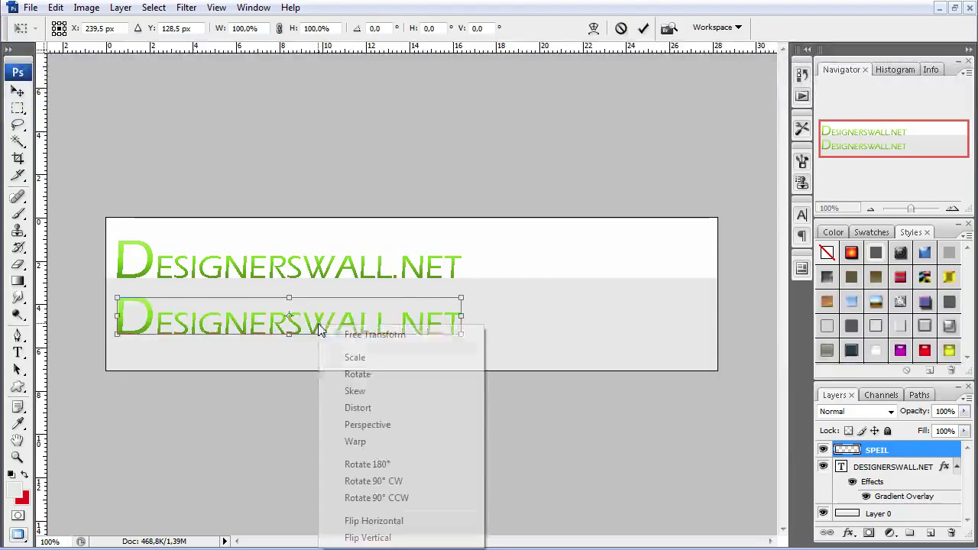
left_click(375, 543)
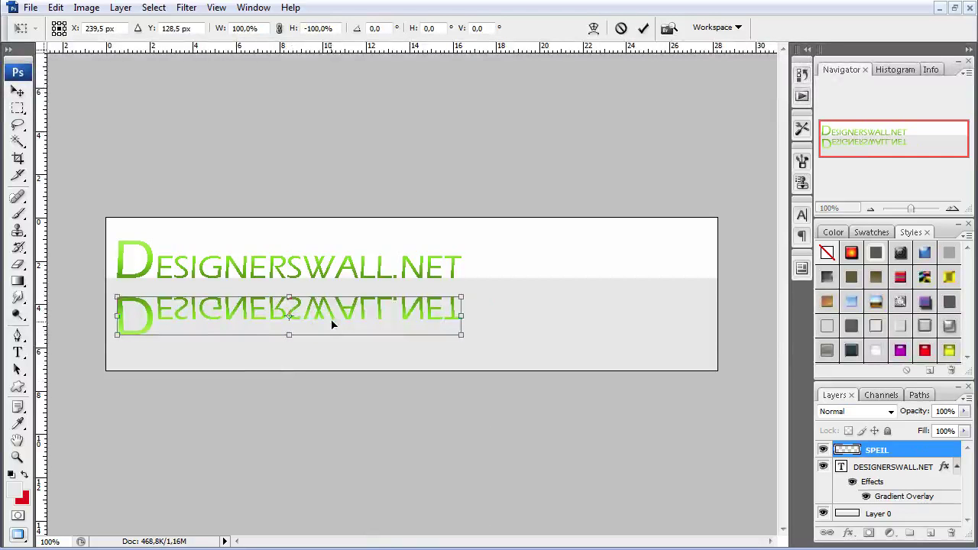
left_click_drag(268, 318, 267, 305)
key("Down")
key("Down")
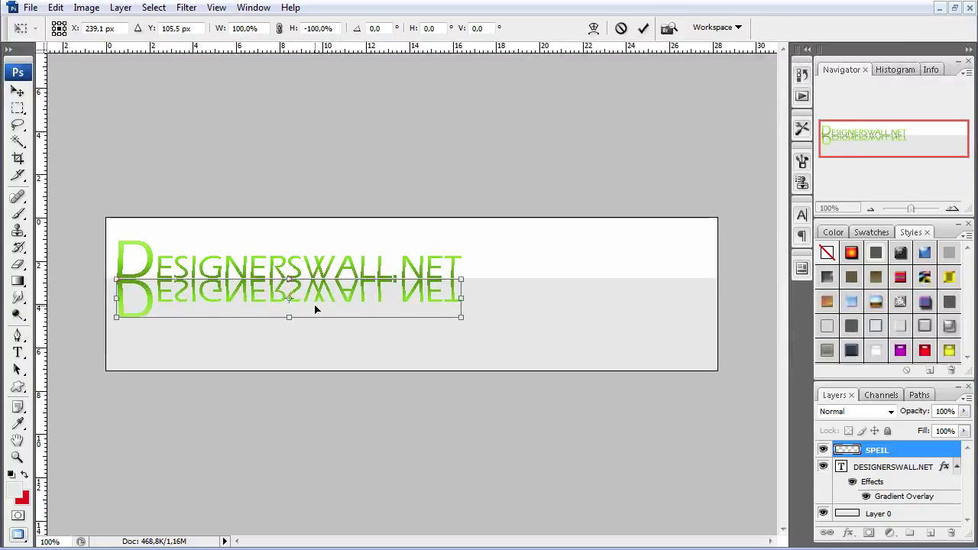
left_click_drag(289, 319, 321, 314)
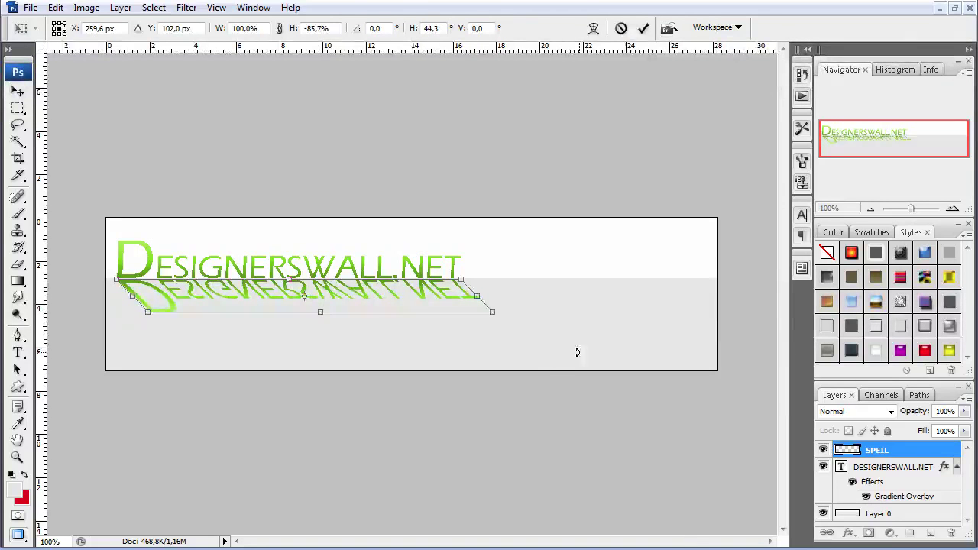
key("Return")
Zoom in on the .NET letters and nudge the reflection up to meet them
left_click(17, 457)
left_click_drag(629, 371, 78, 239)
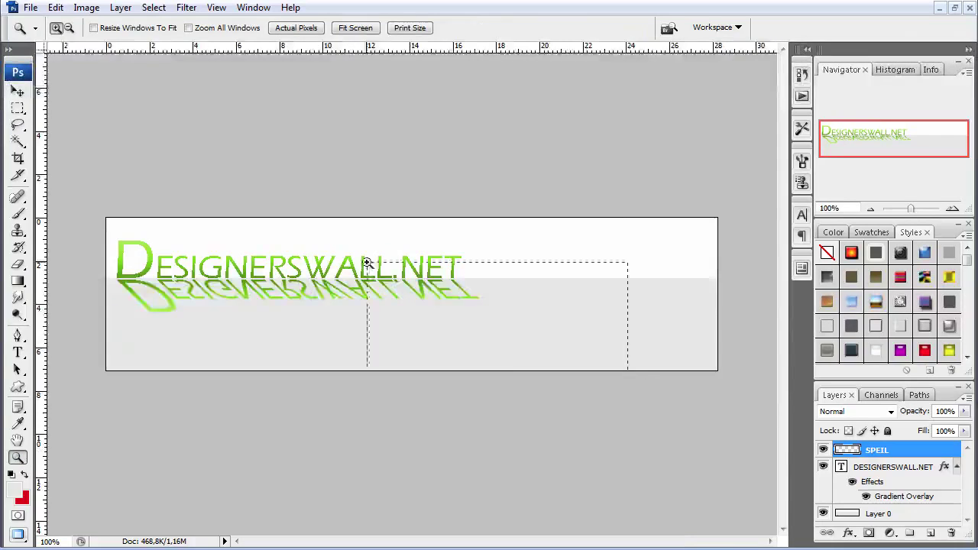
left_click_drag(595, 335, 404, 200)
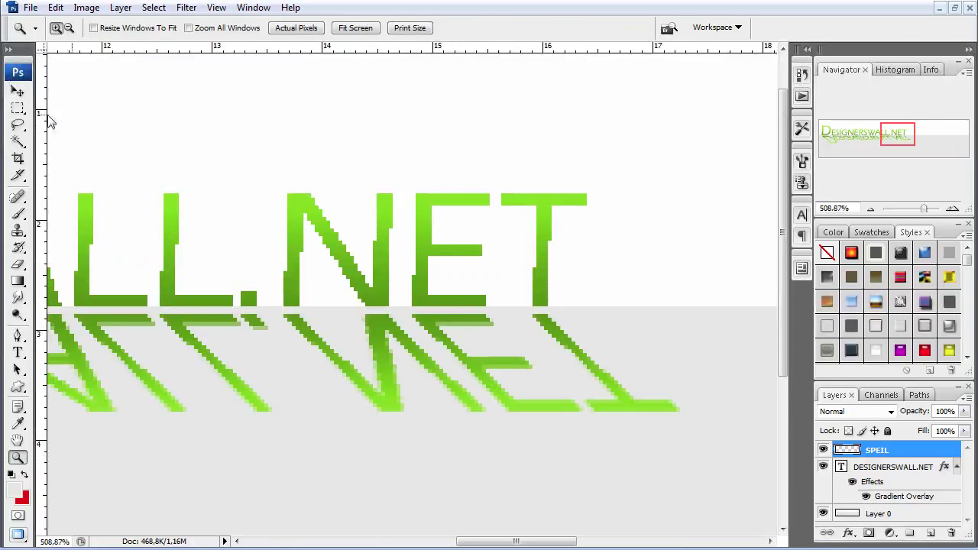
left_click(17, 90)
key("Up")
key("Up")
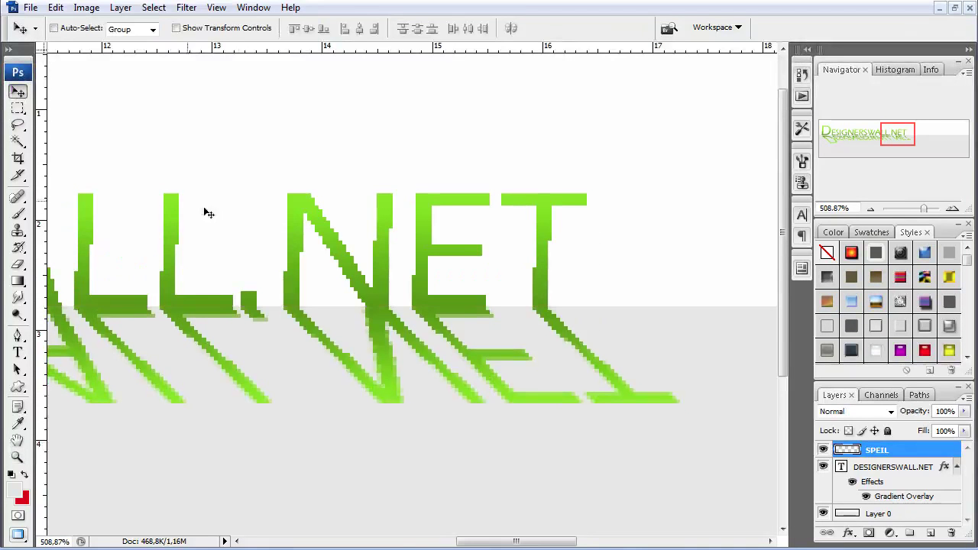
scroll(238, 208, "down", 2)
scroll(257, 216, "down", 3)
scroll(202, 206, "down", 1)
scroll(120, 225, "down", 1)
scroll(91, 228, "up", 2)
left_click(195, 233)
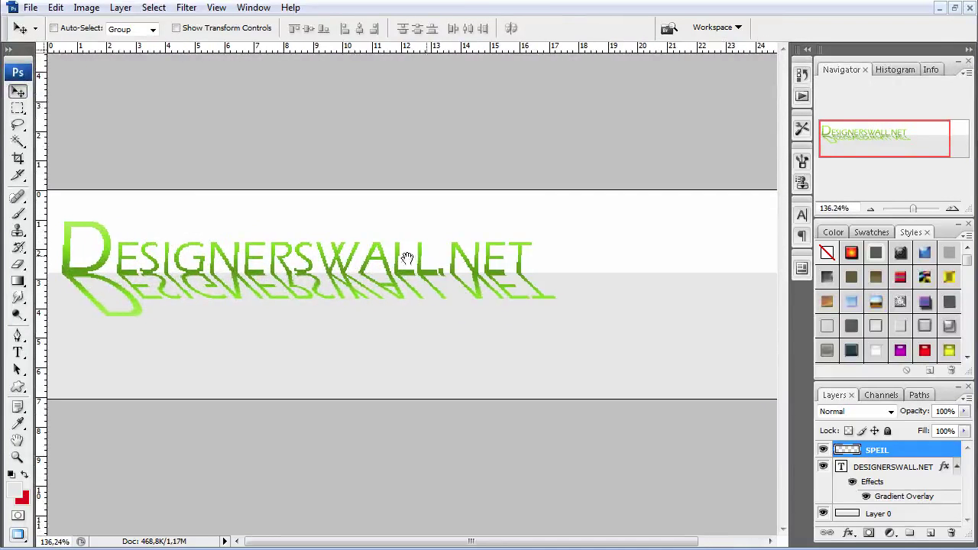
Delete the lower reflection twice through a 10 px feathered rectangular selection, then deselect
left_click(18, 108)
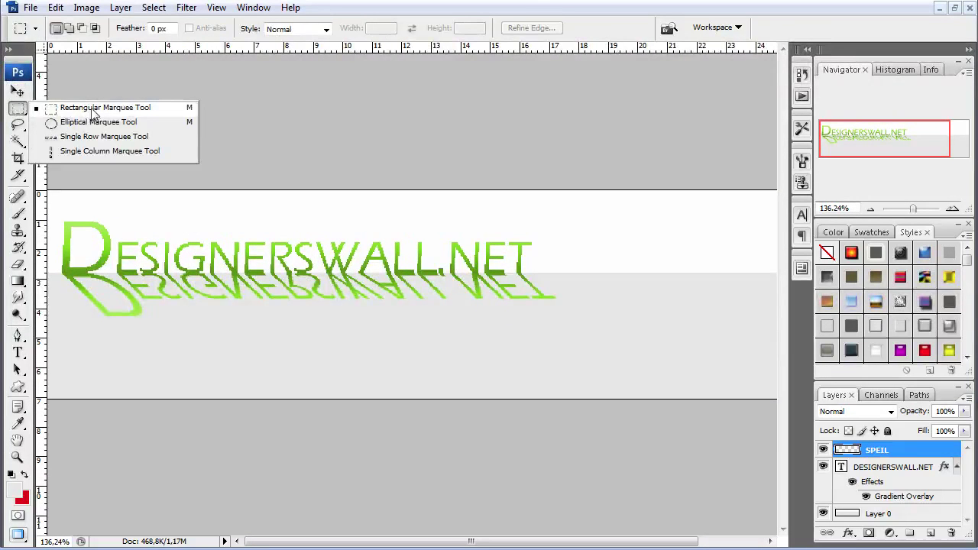
left_click(93, 109)
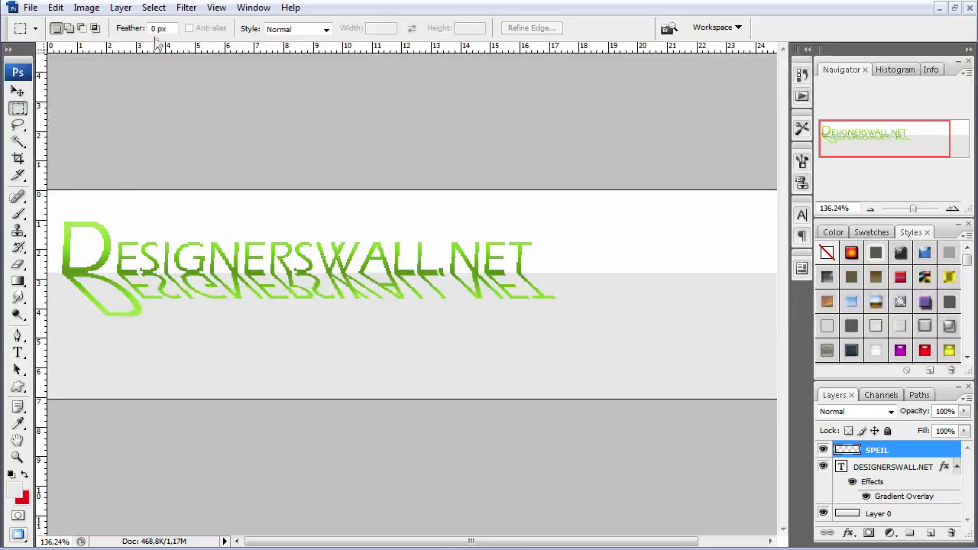
left_click(159, 28)
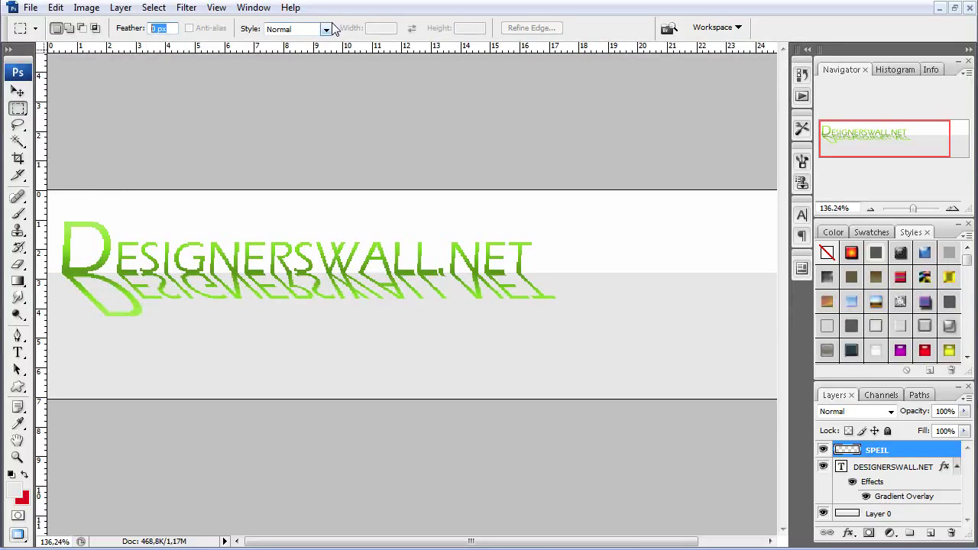
type("10")
left_click_drag(680, 385, 48, 292)
key("Delete")
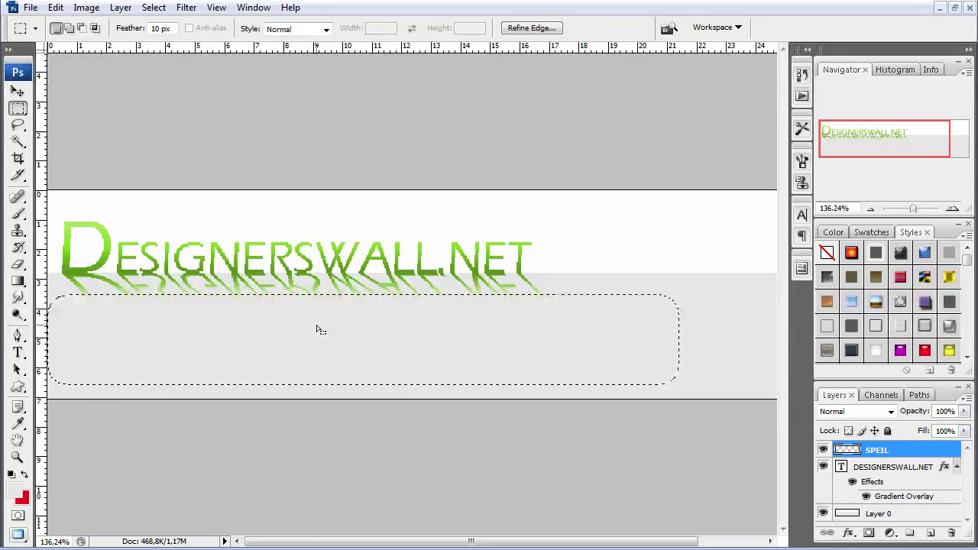
key("Up")
key("Up")
key("Up")
key("Left")
key("Left")
key("Left")
key("Up")
key("Up")
key("Up")
key("Delete")
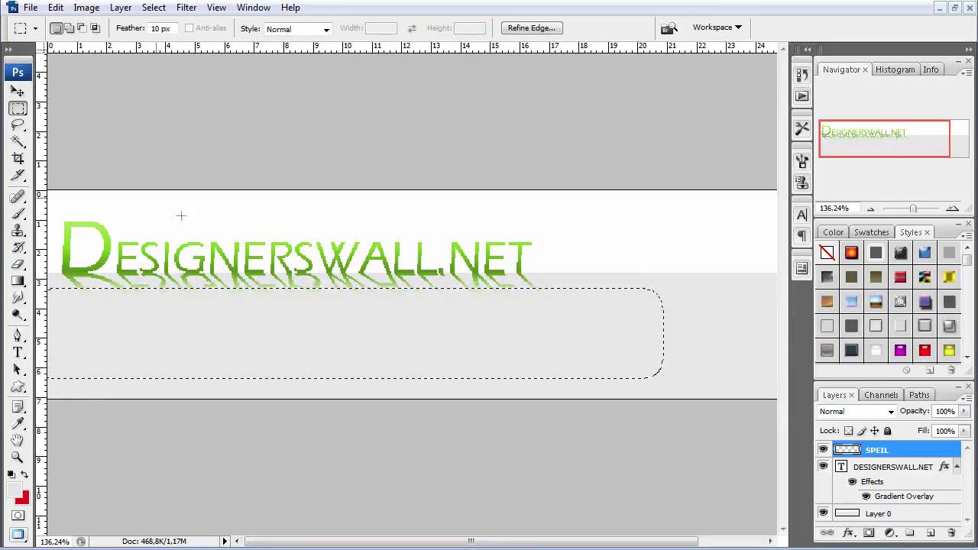
left_click(649, 202)
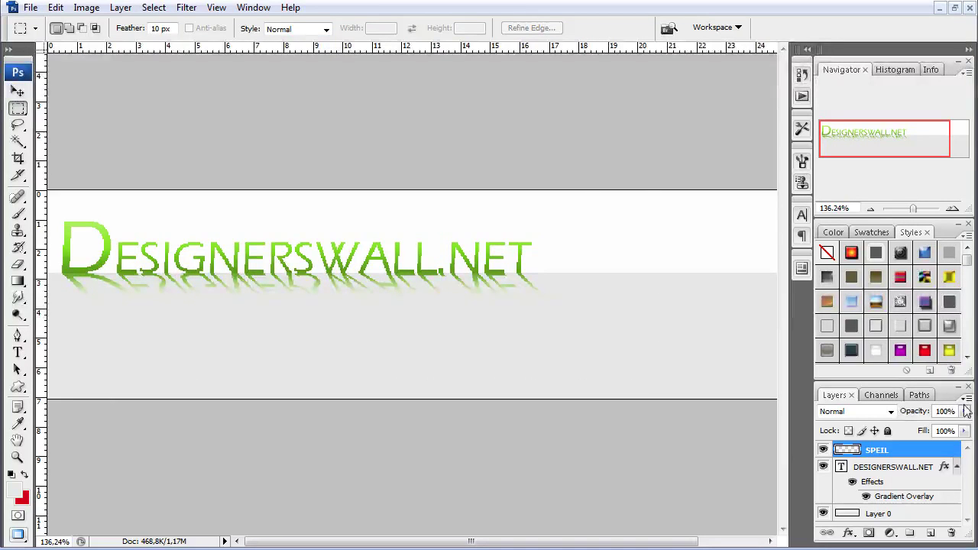
Set the SPEIL layer opacity to 43%, view at 100%, and mark a crop box around the banner
left_click(964, 411)
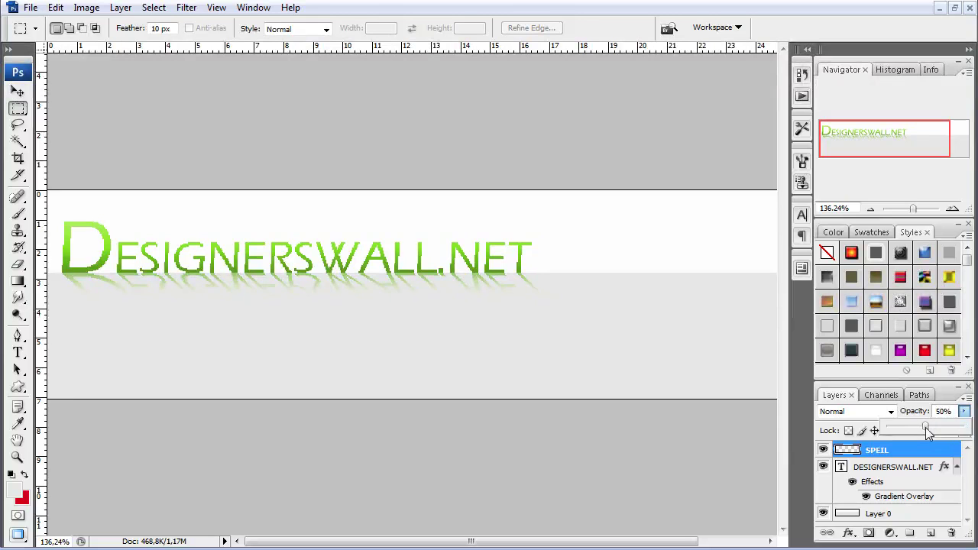
left_click_drag(935, 426, 921, 427)
double_click(17, 457)
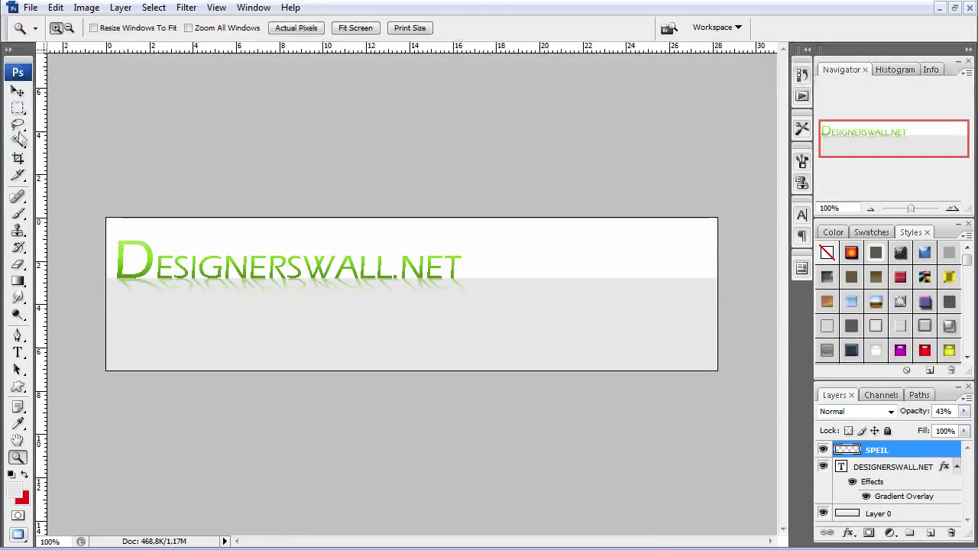
left_click(17, 159)
mouse_move(107, 219)
left_mouse_down()
mouse_move(526, 300)
mouse_move(485, 299)
left_mouse_up()
Apply the crop, trimming the banner to a compact strip around the text and reflection
key("Return")
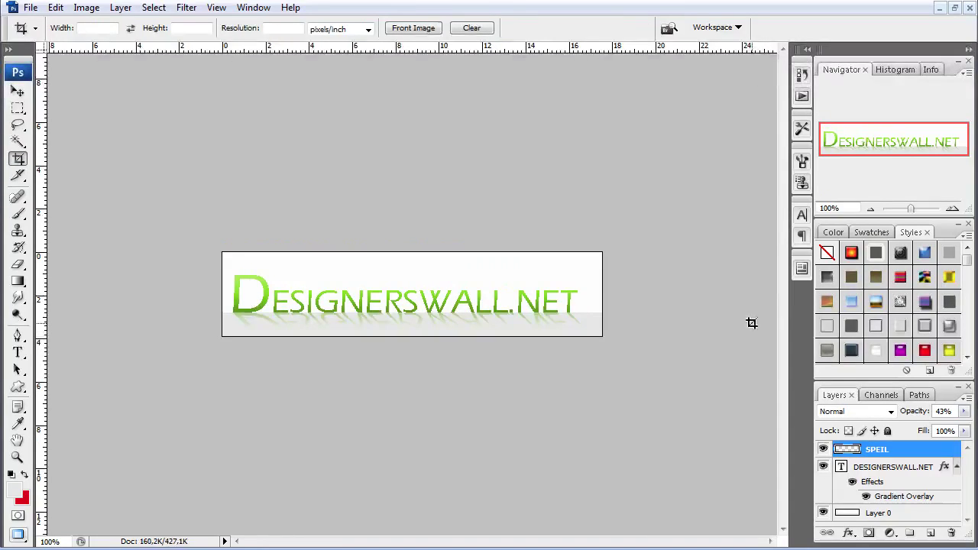